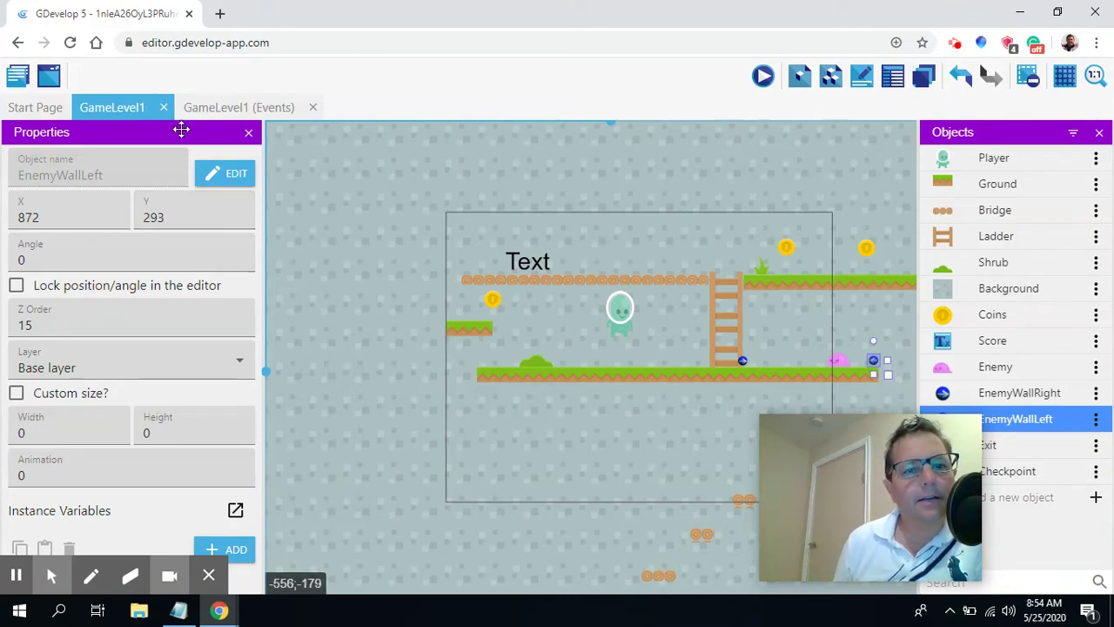
- Switch to the GameLevel1 (Events) sheet to see the Checkpoint collision event
left_click(214, 110)
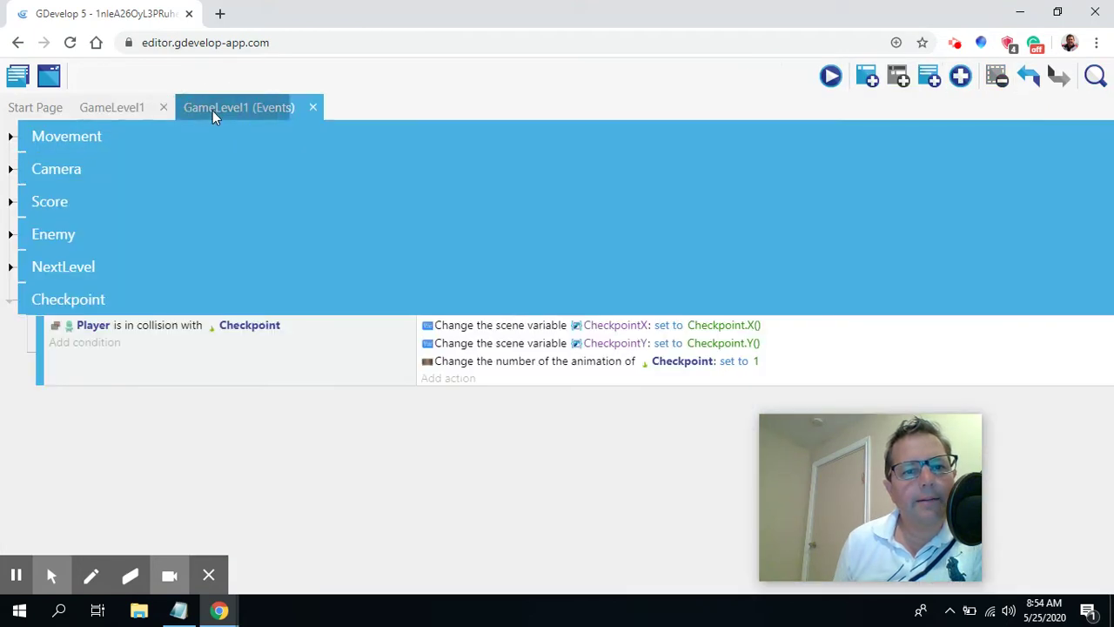
- Expand the Score group to show the Coins collision event and the Score text update
left_click(12, 202)
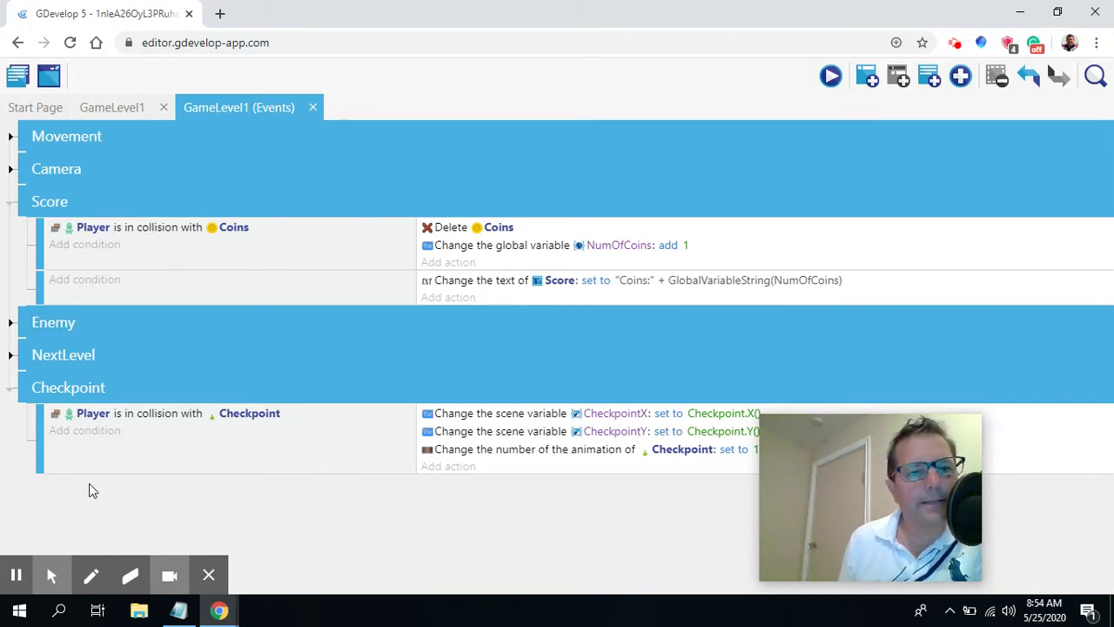
left_click(93, 577)
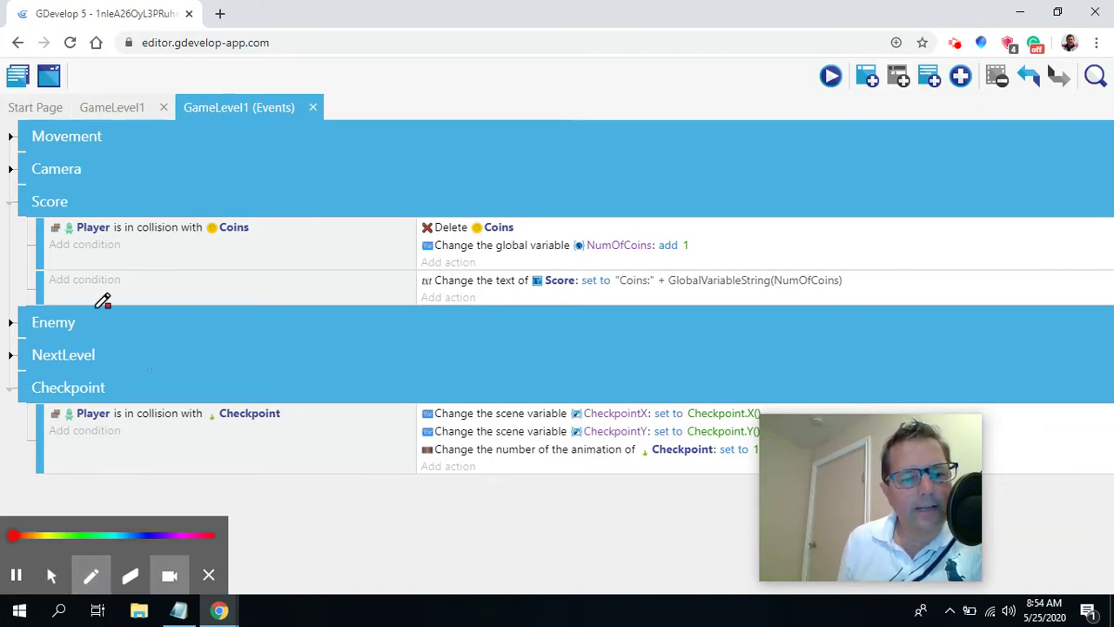
mouse_move(98, 216)
left_mouse_down()
mouse_move(55, 210)
mouse_move(42, 223)
mouse_move(77, 259)
mouse_move(226, 248)
mouse_move(273, 212)
mouse_move(93, 211)
left_mouse_up()
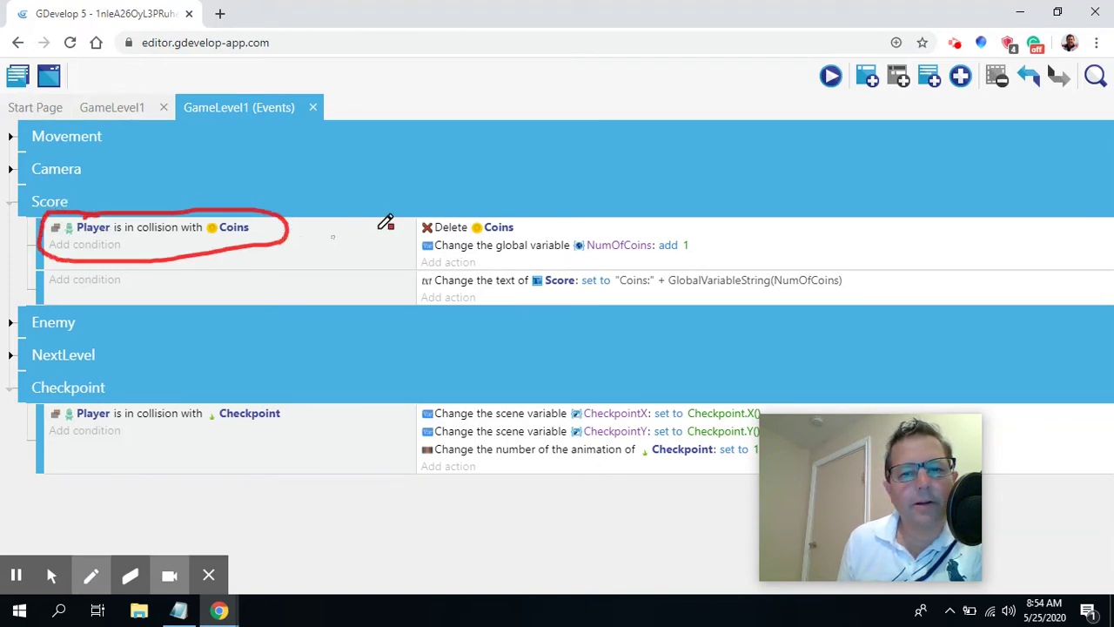
mouse_move(388, 267)
left_mouse_down()
mouse_move(425, 266)
mouse_move(413, 277)
left_mouse_up()
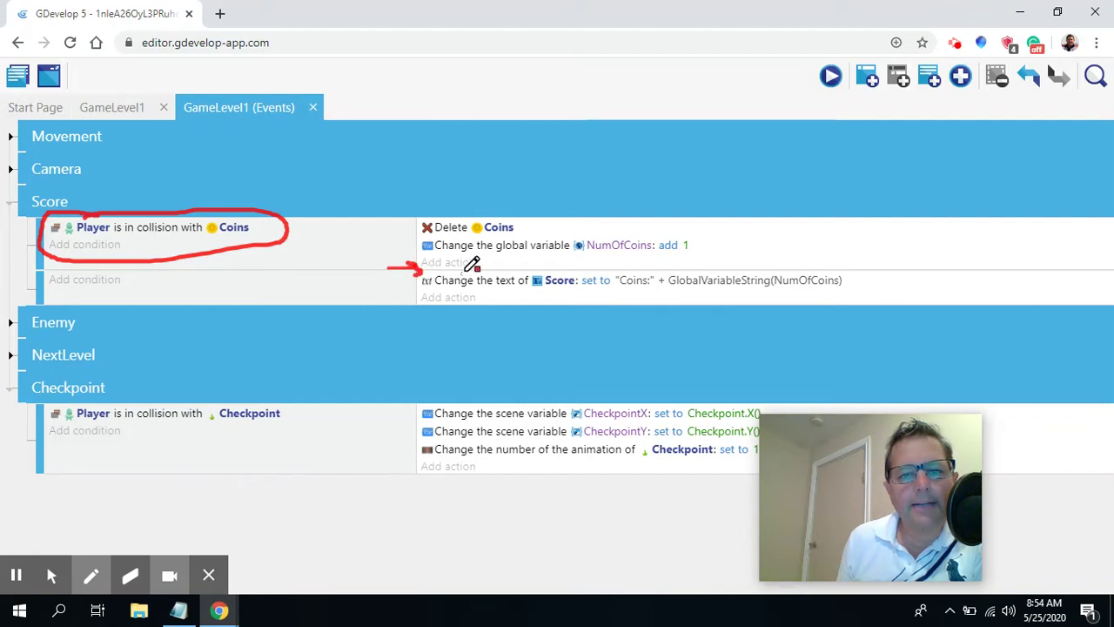
mouse_move(423, 202)
left_mouse_down()
mouse_move(399, 218)
mouse_move(421, 265)
left_mouse_up()
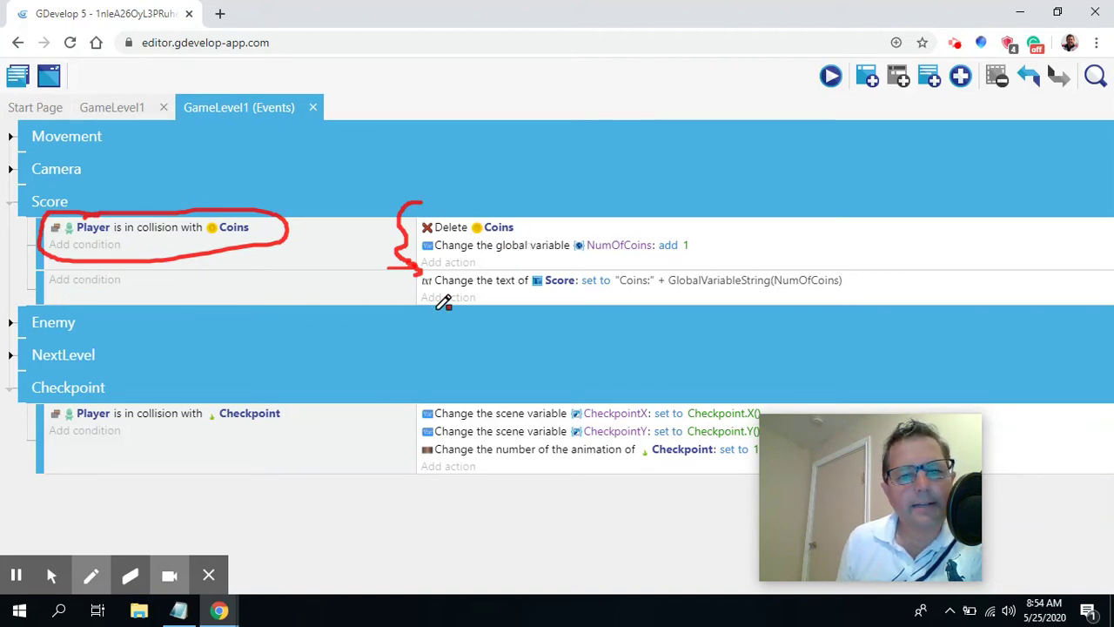
left_click_drag(381, 302, 406, 300)
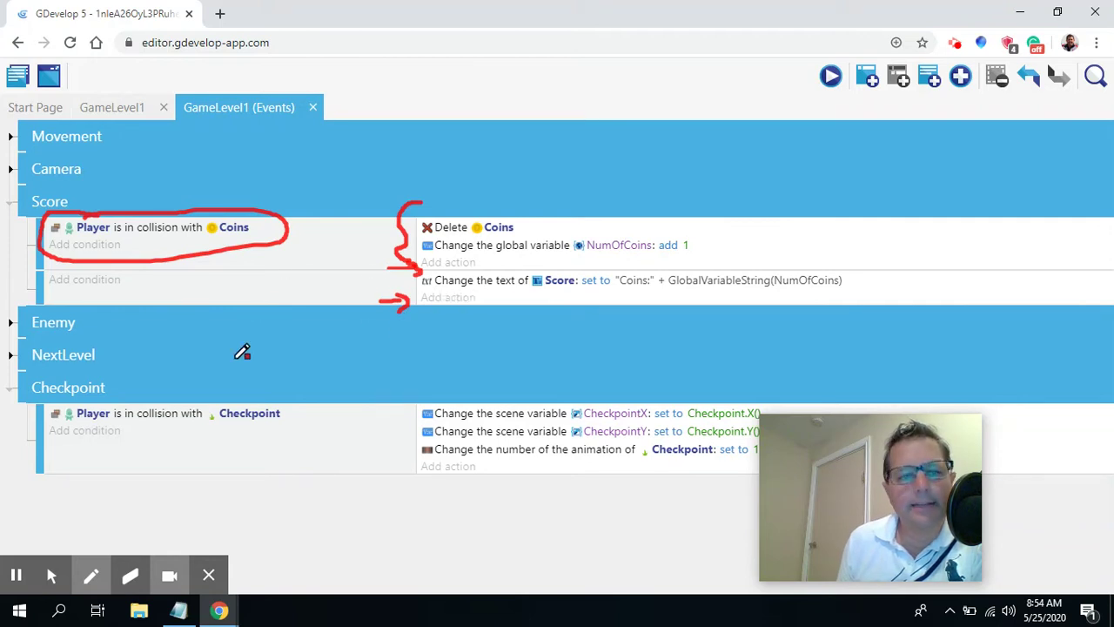
left_click(129, 576)
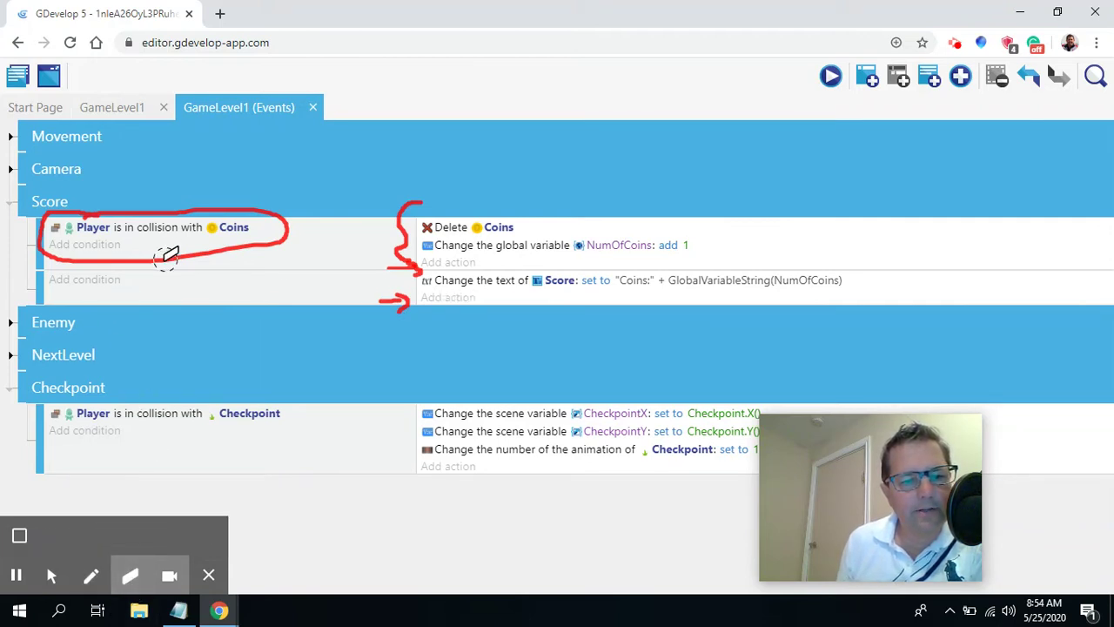
mouse_move(54, 241)
left_mouse_down()
mouse_move(212, 258)
mouse_move(298, 231)
mouse_move(277, 210)
mouse_move(248, 209)
mouse_move(44, 223)
mouse_move(37, 239)
mouse_move(53, 208)
left_mouse_up()
mouse_move(411, 198)
left_mouse_down()
mouse_move(407, 225)
mouse_move(416, 272)
mouse_move(379, 272)
mouse_move(391, 296)
left_mouse_up()
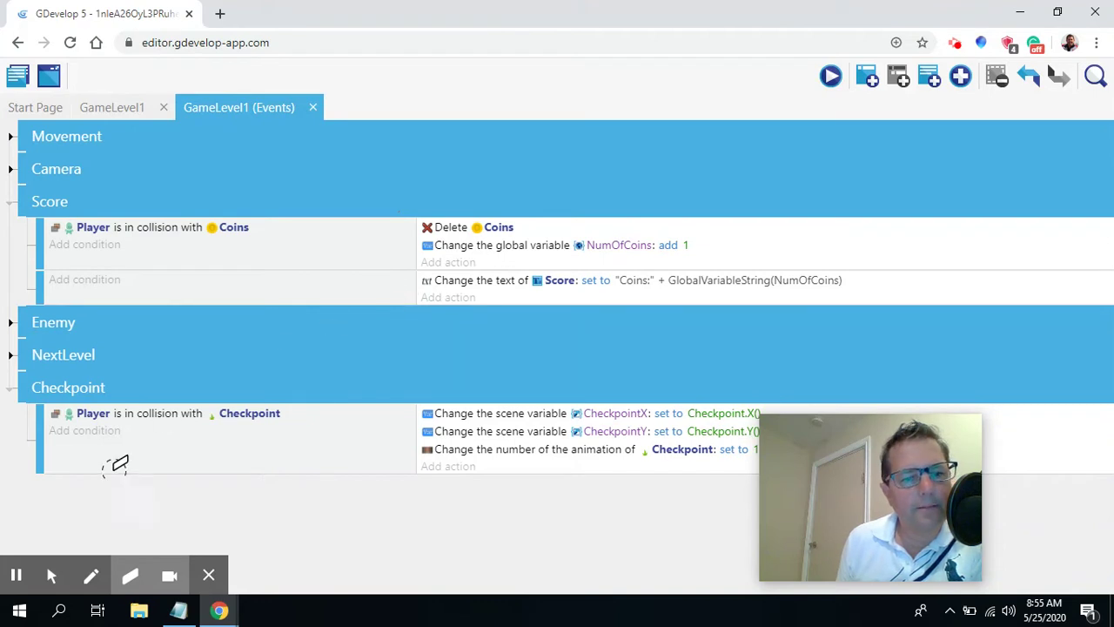
left_click(51, 575)
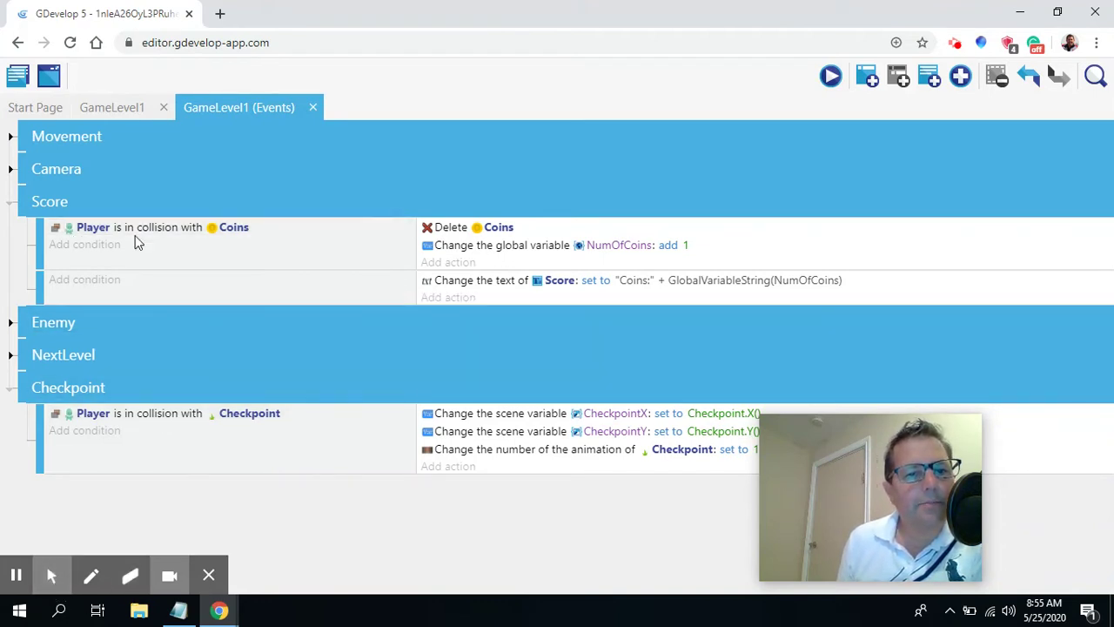
- Add a Play a sound action using coin.wav, with Repeat set to No, after the Score text update
left_click(435, 298)
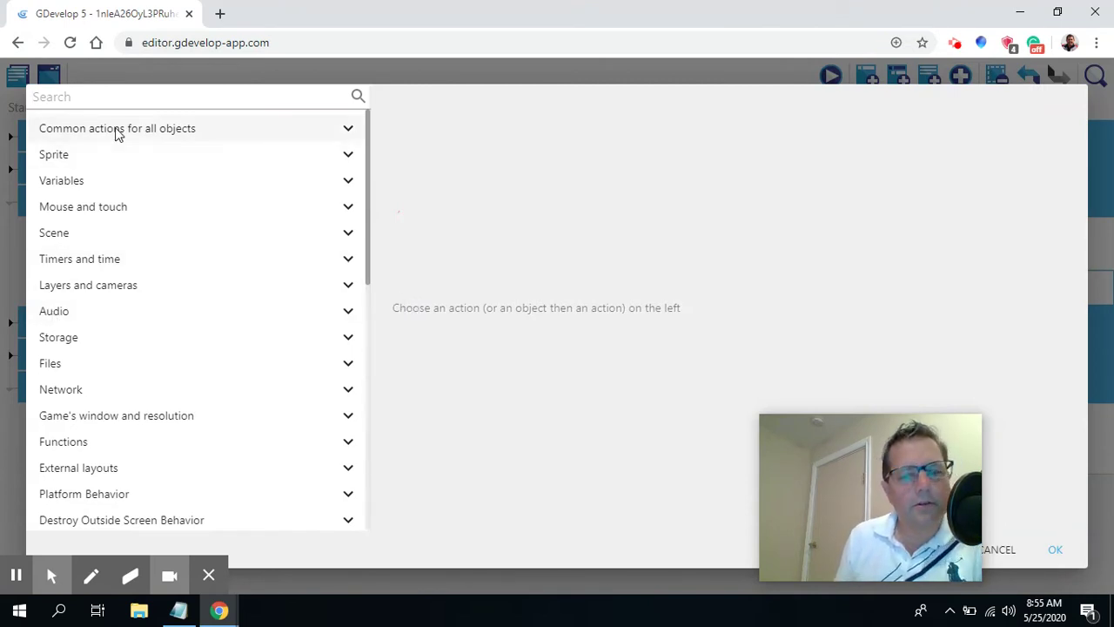
type("play")
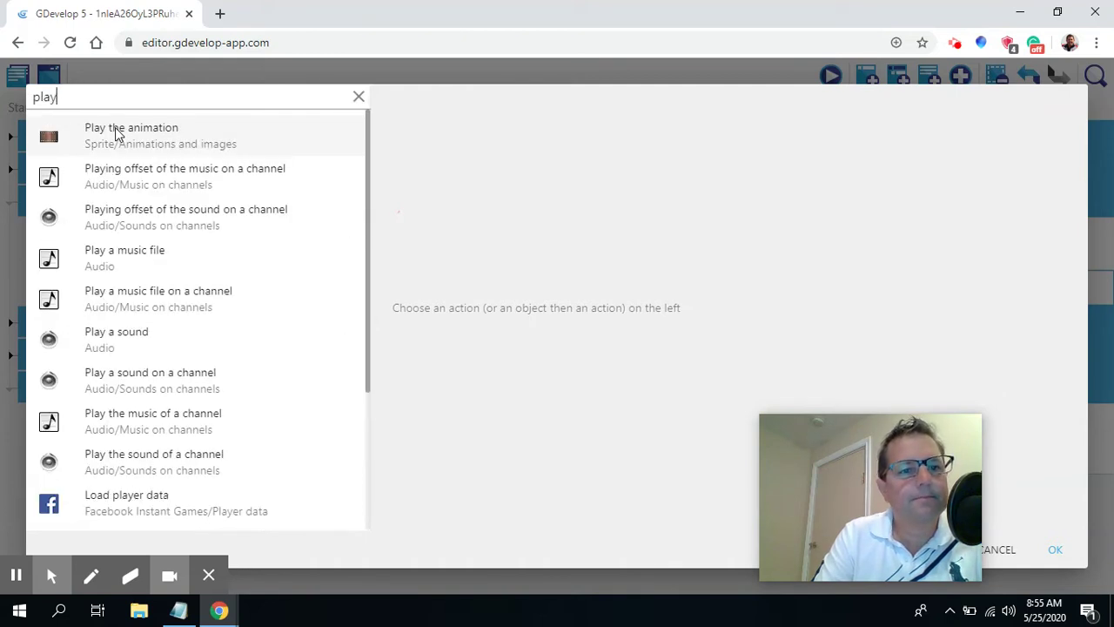
left_click(97, 341)
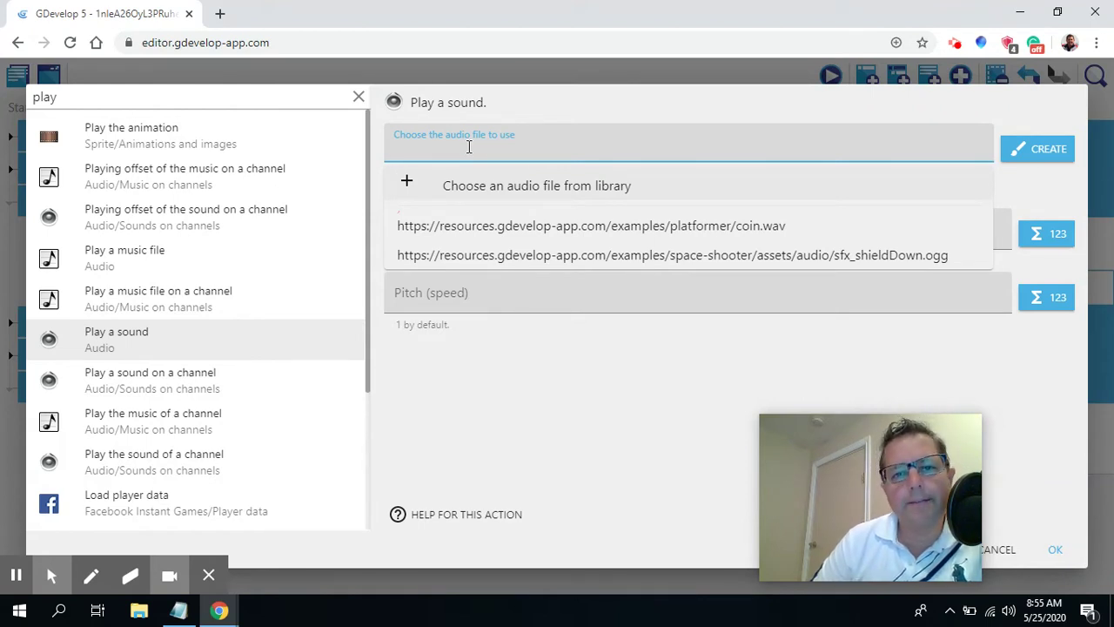
left_click(461, 193)
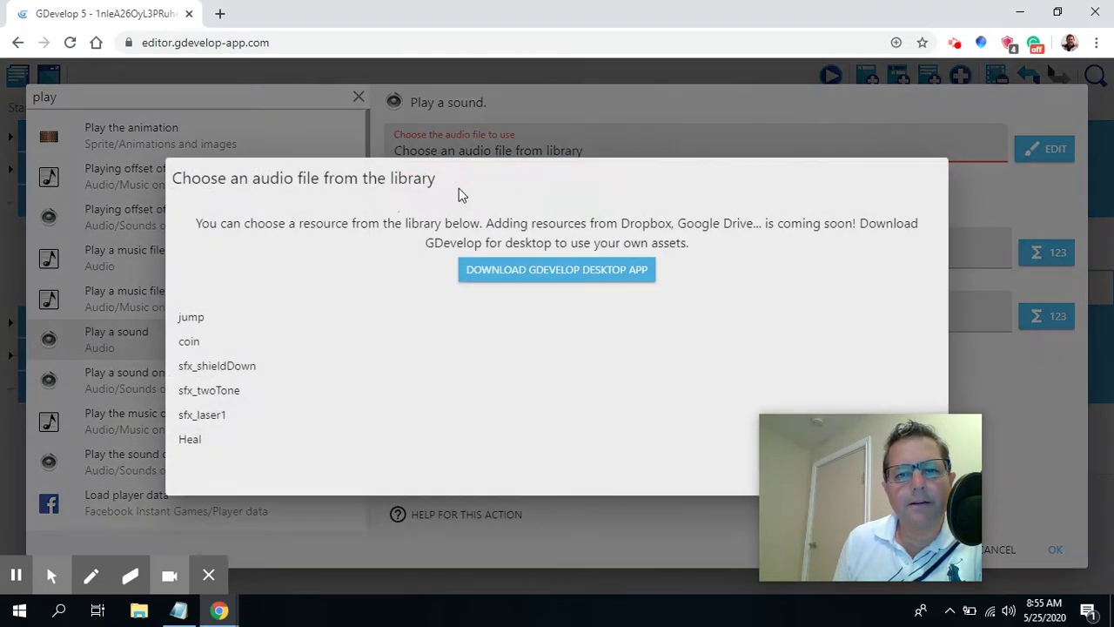
left_click(189, 342)
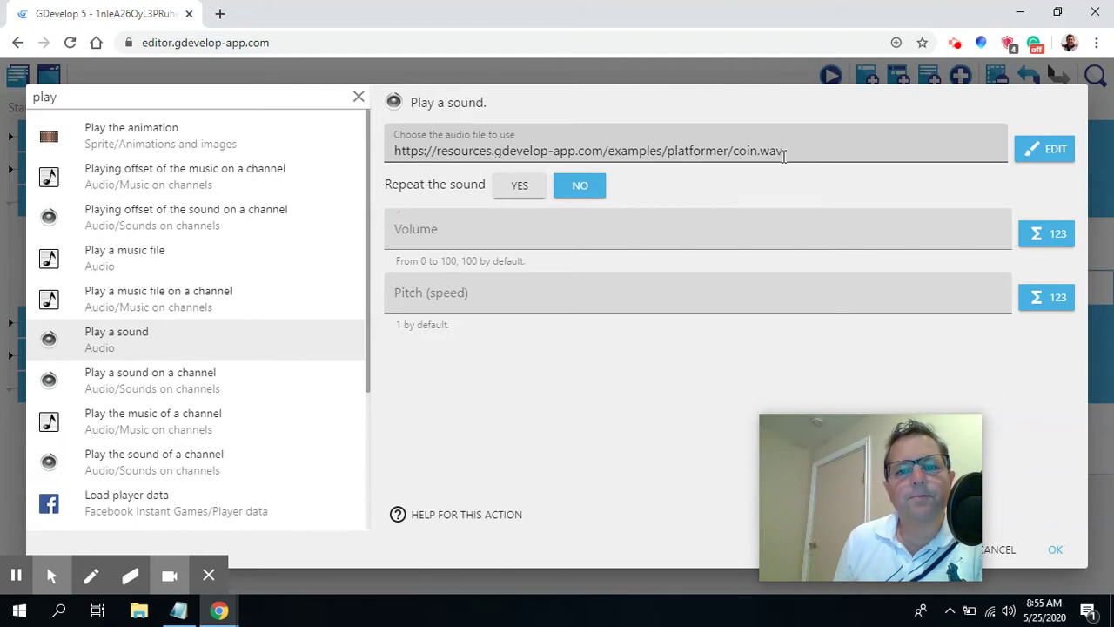
left_click(571, 184)
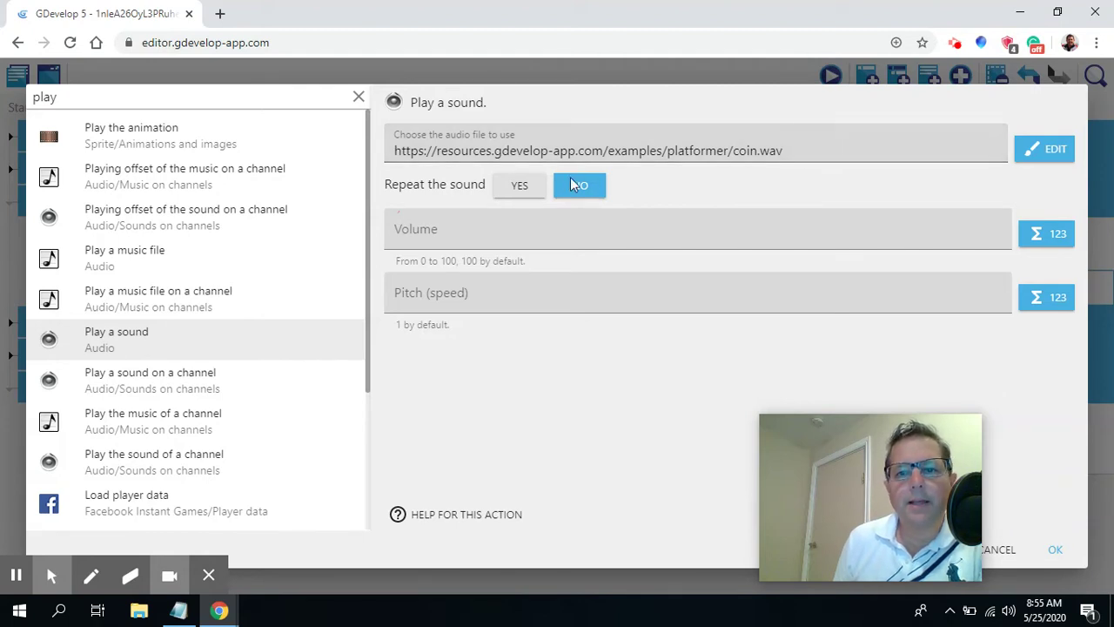
left_click(425, 173)
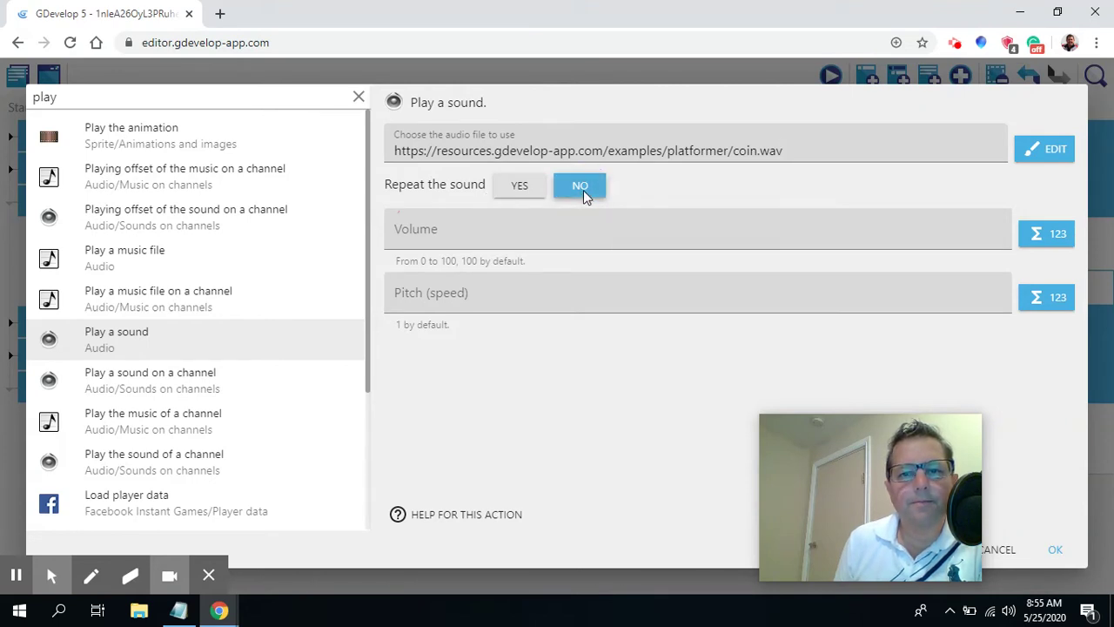
left_click(1056, 551)
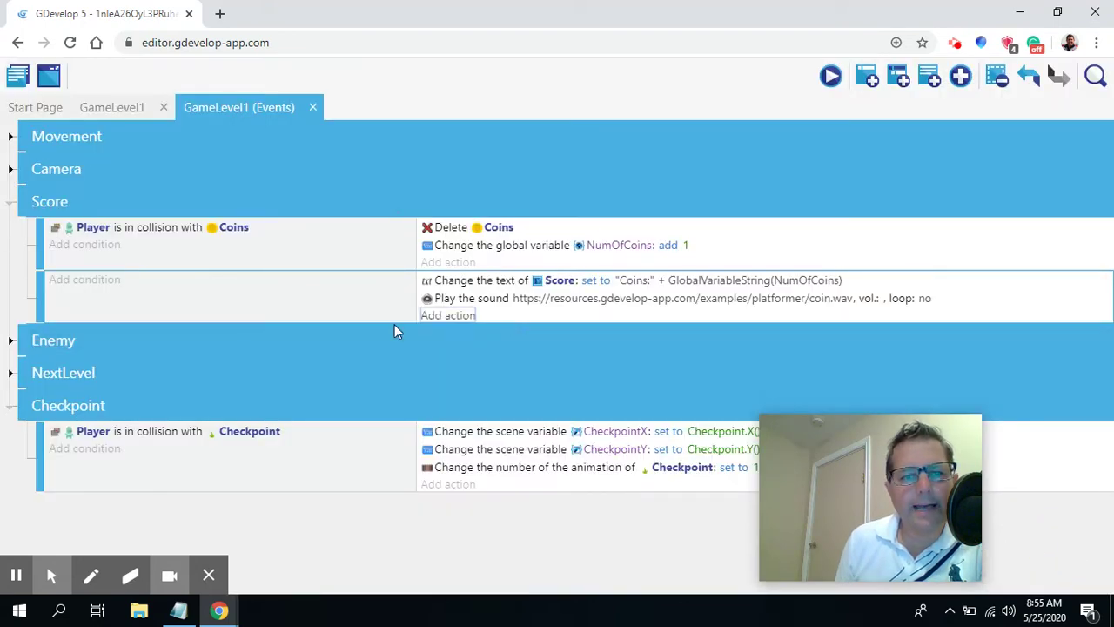
left_click(91, 575)
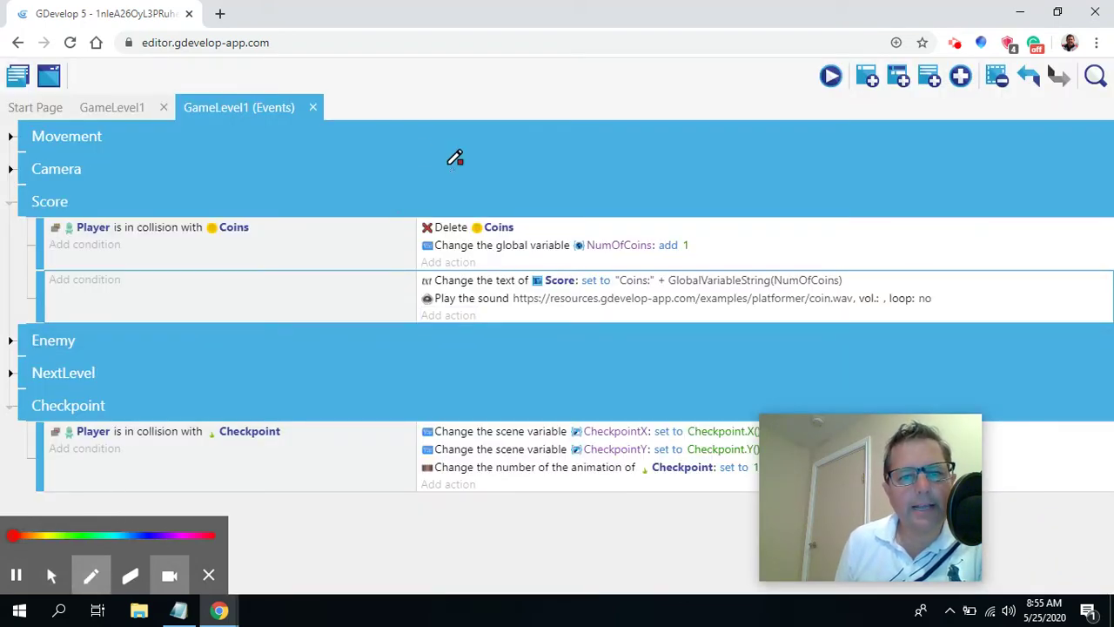
mouse_move(414, 218)
left_mouse_down()
mouse_move(403, 289)
mouse_move(426, 305)
left_mouse_up()
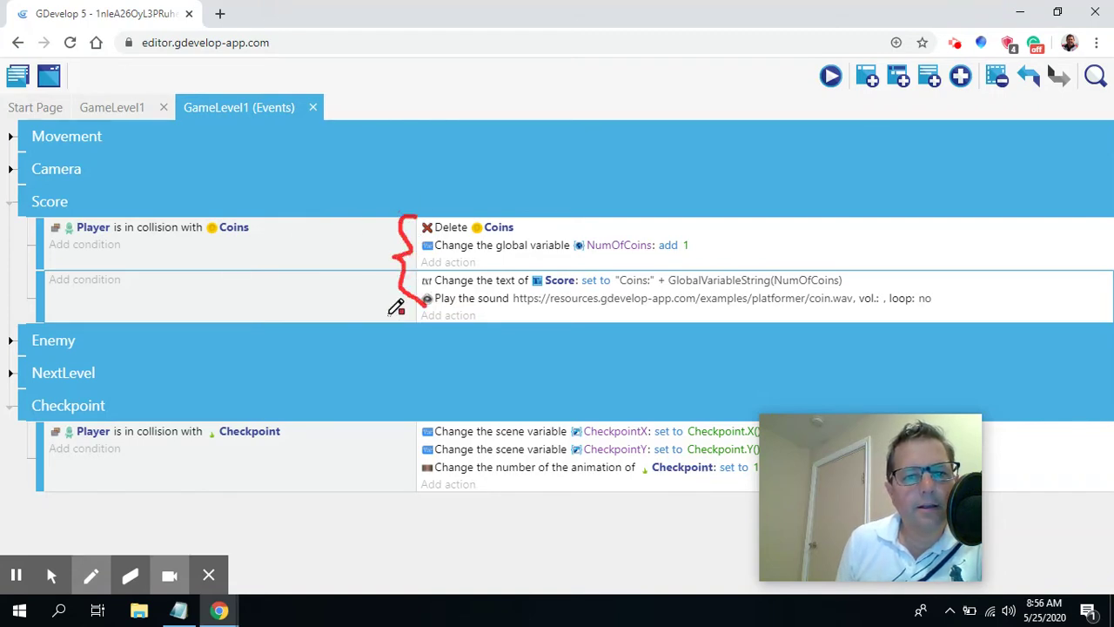
left_click(92, 578)
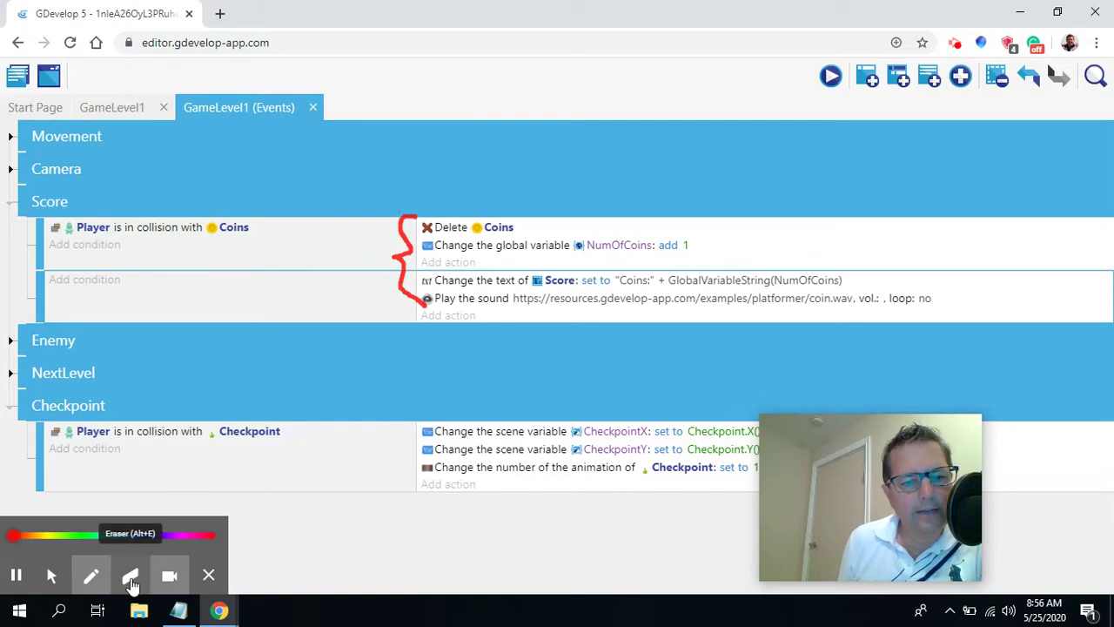
left_click(130, 576)
mouse_move(429, 209)
left_mouse_down()
mouse_move(397, 240)
mouse_move(410, 247)
mouse_move(394, 263)
mouse_move(427, 305)
left_mouse_up()
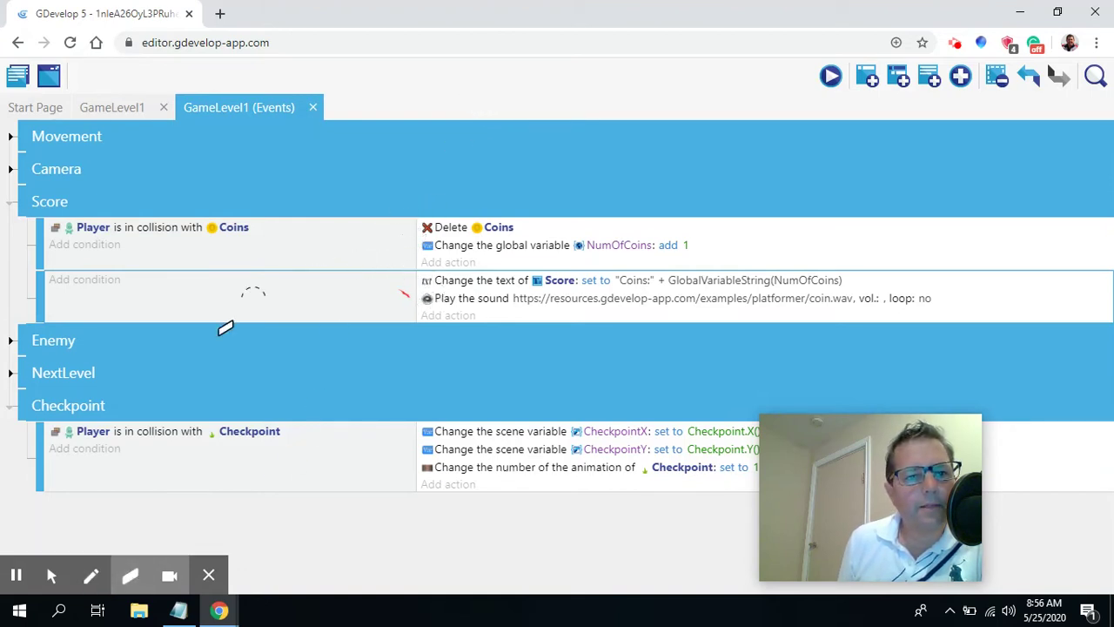
left_click(91, 575)
mouse_move(418, 214)
left_mouse_down()
mouse_move(397, 241)
mouse_move(426, 264)
left_mouse_up()
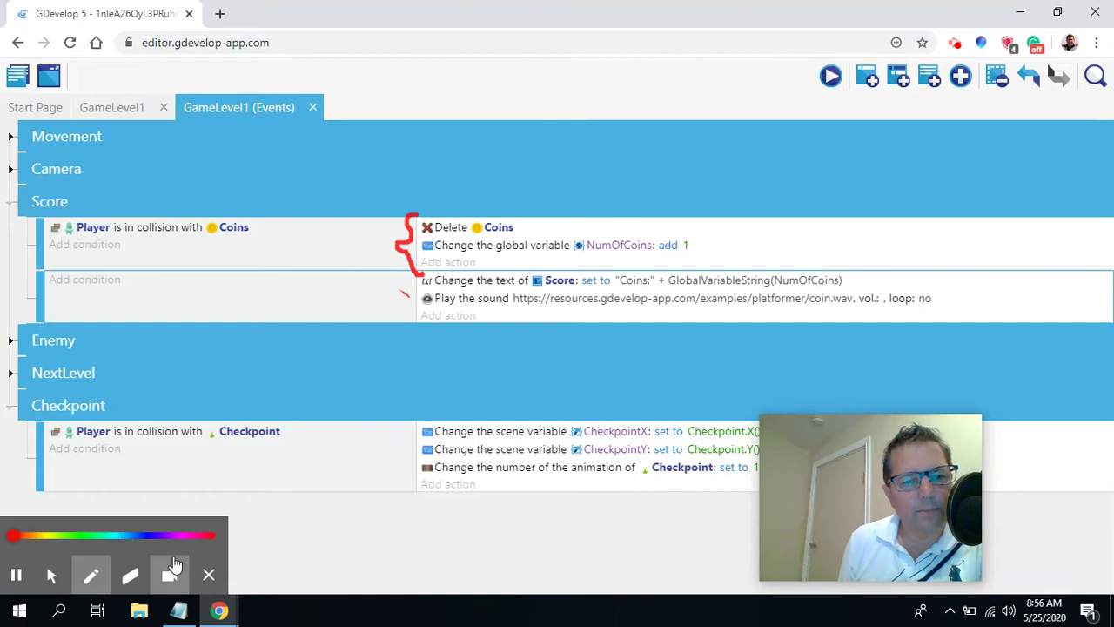
left_click(129, 576)
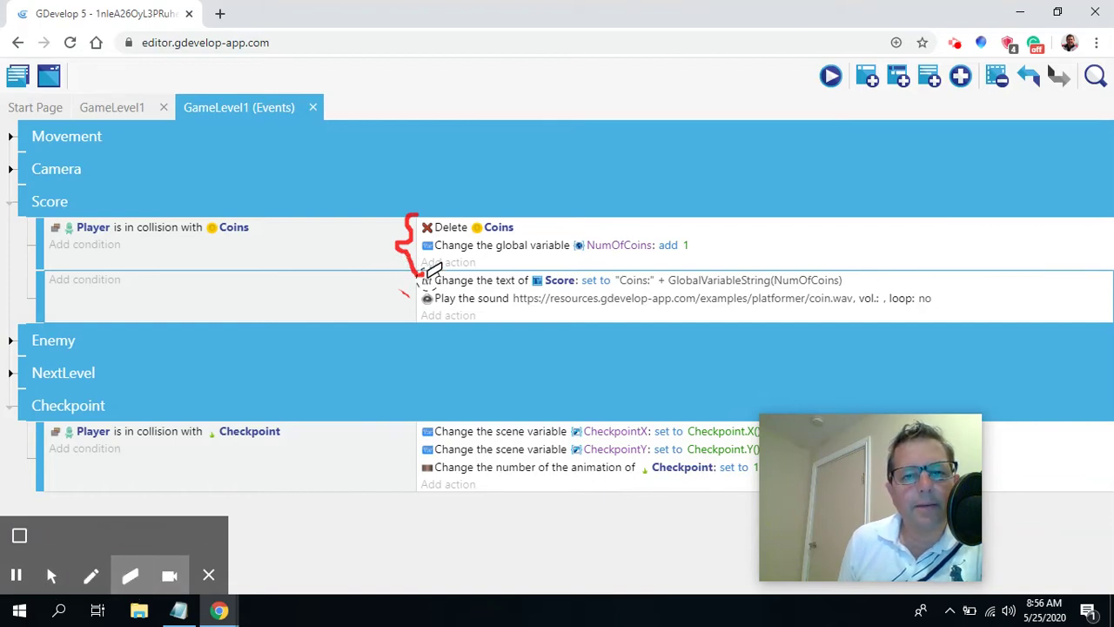
mouse_move(400, 238)
left_mouse_down()
mouse_move(415, 212)
mouse_move(406, 311)
left_mouse_up()
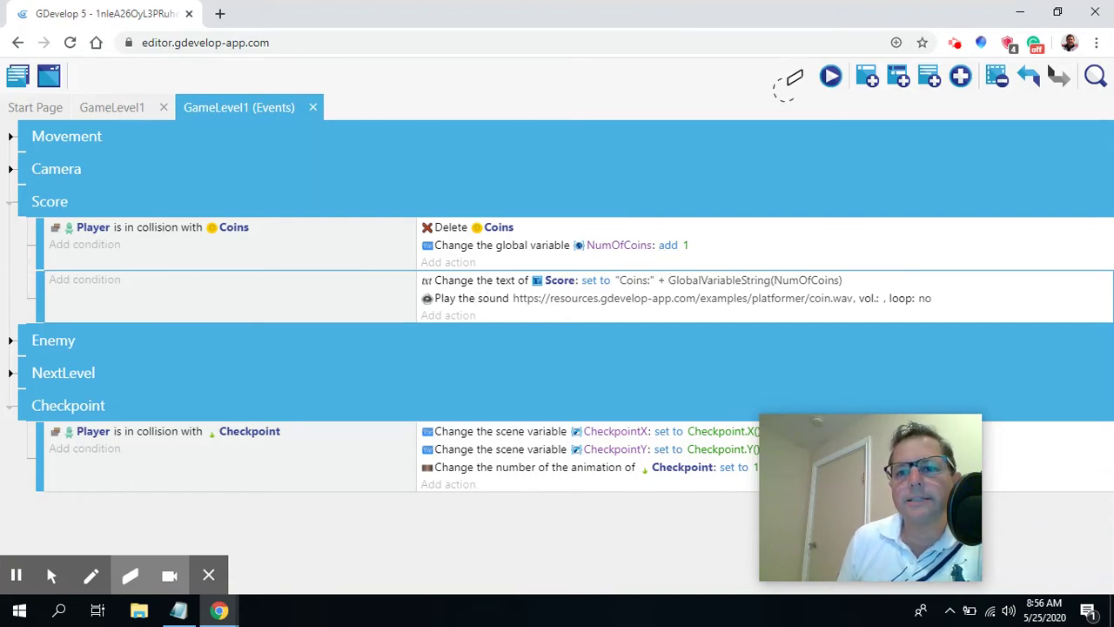
left_click(52, 575)
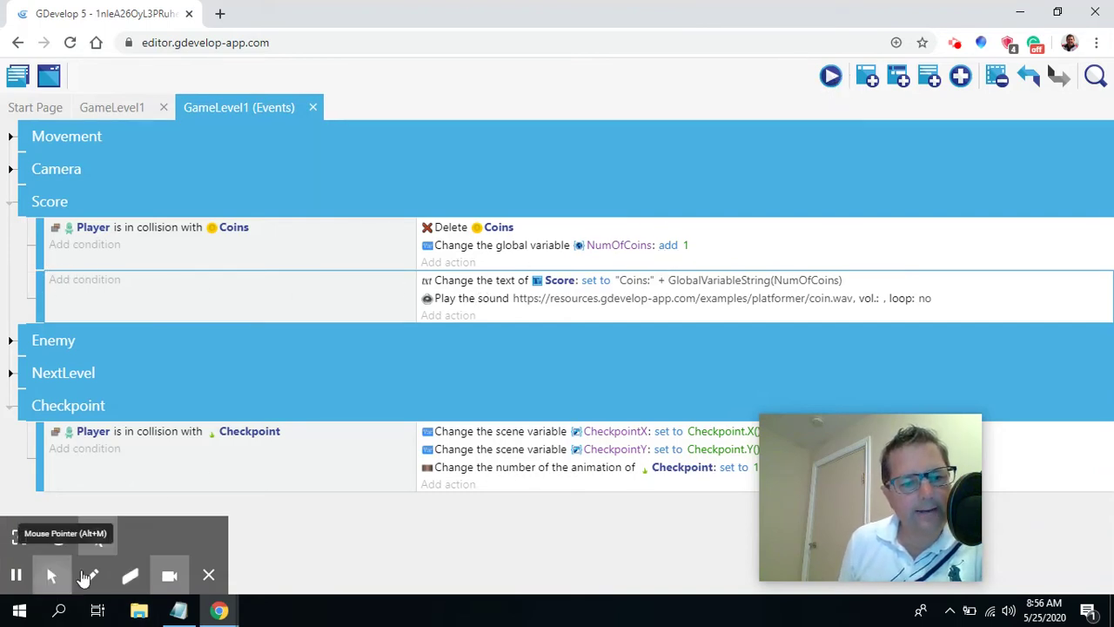
left_click(830, 76)
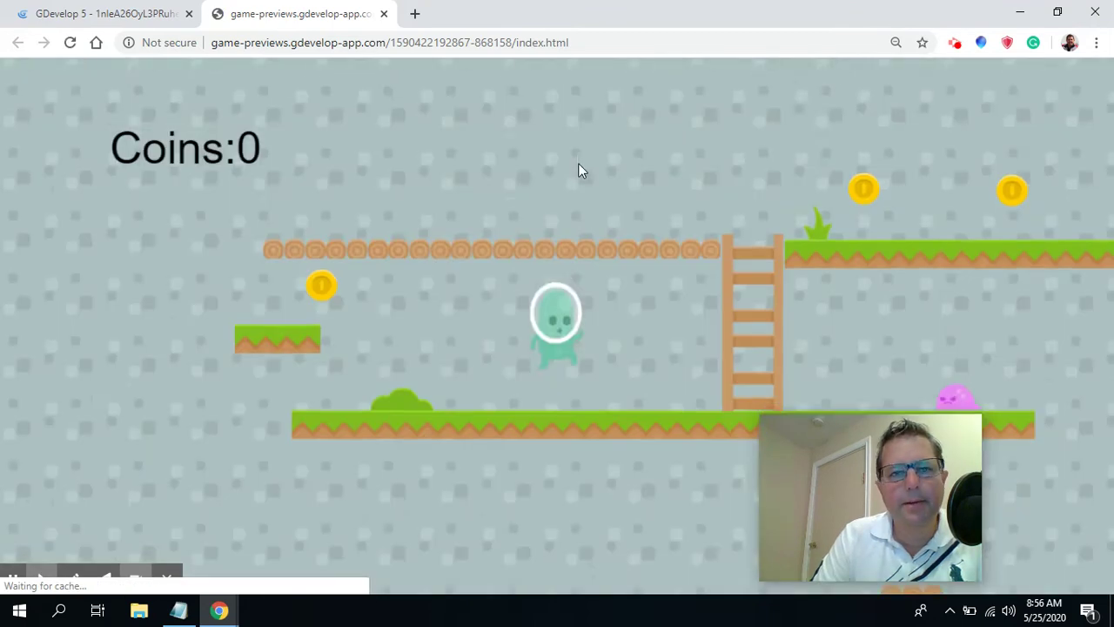
key("Right")
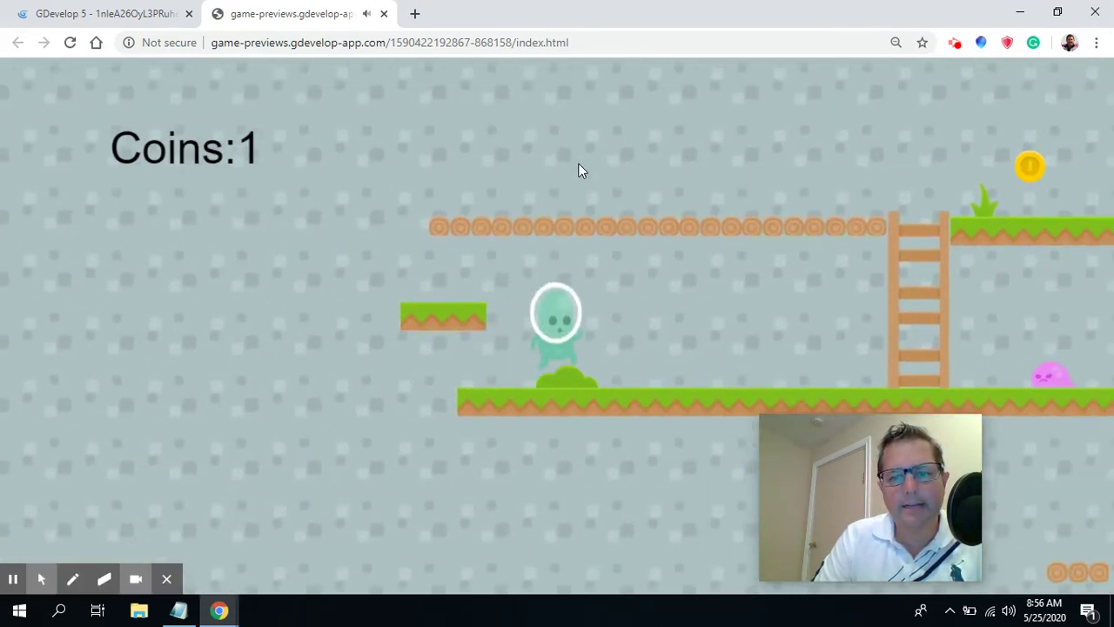
left_click(384, 14)
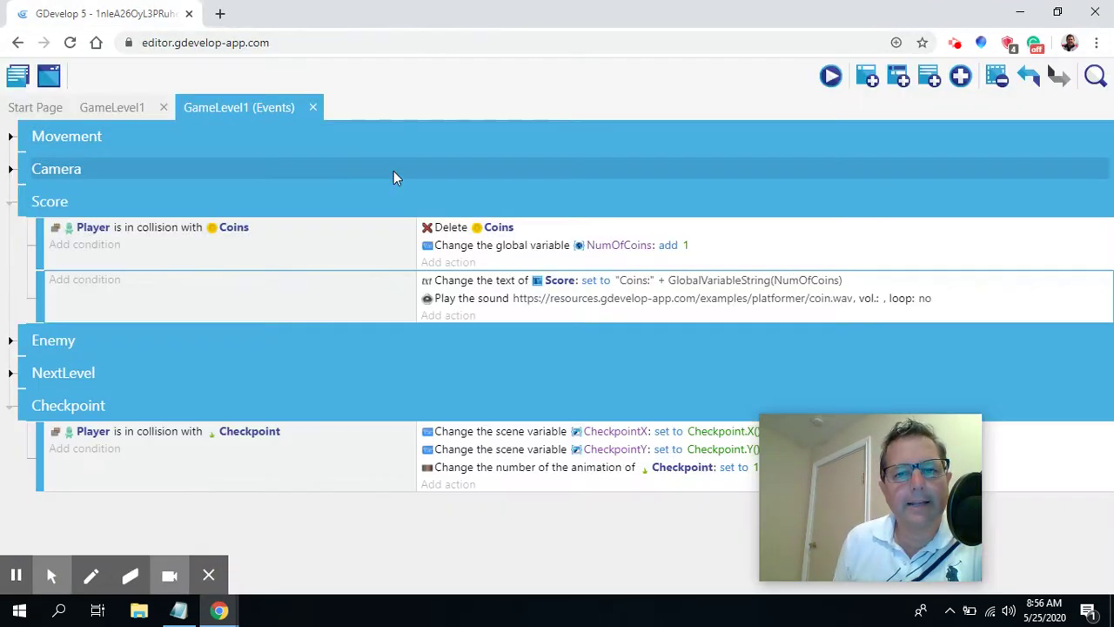
- Delete the coin.wav Play the sound action from the score-text event
left_click(495, 298)
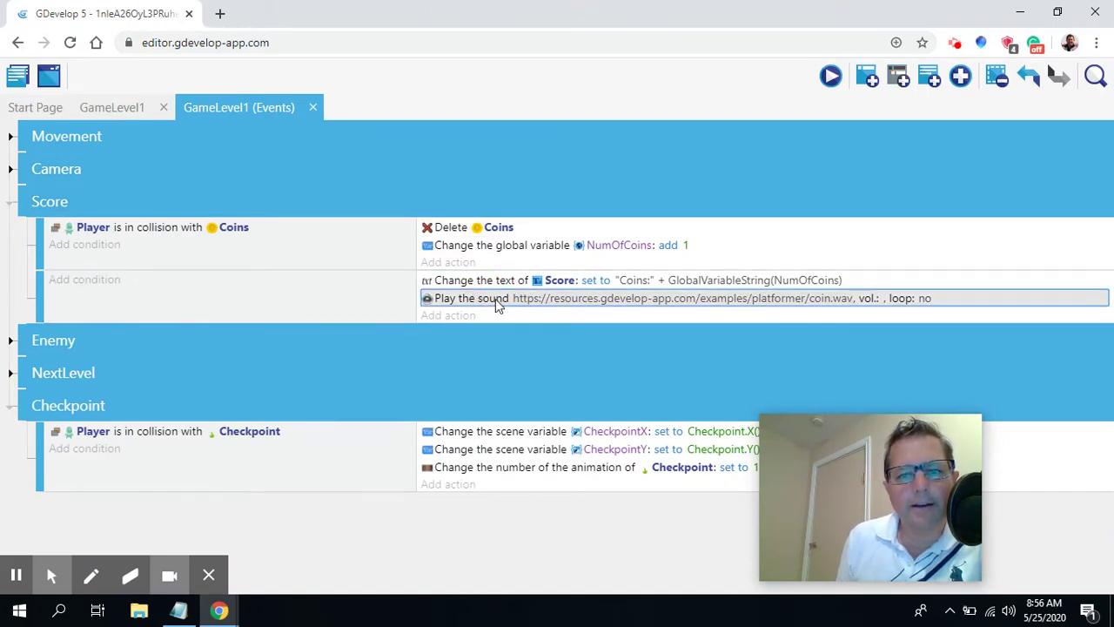
right_click(495, 298)
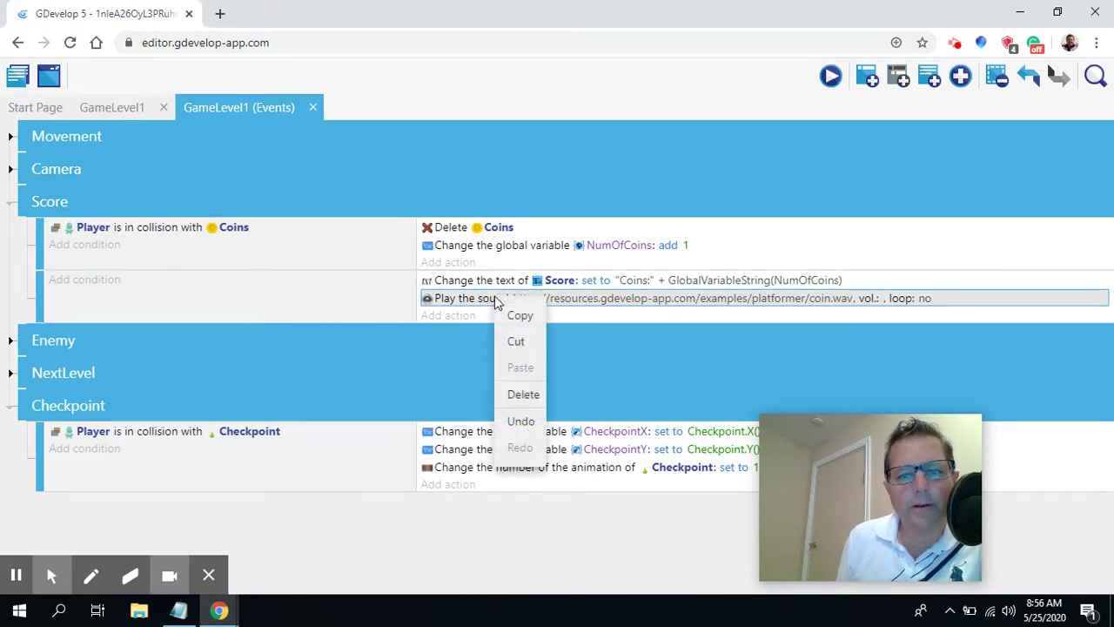
left_click(523, 396)
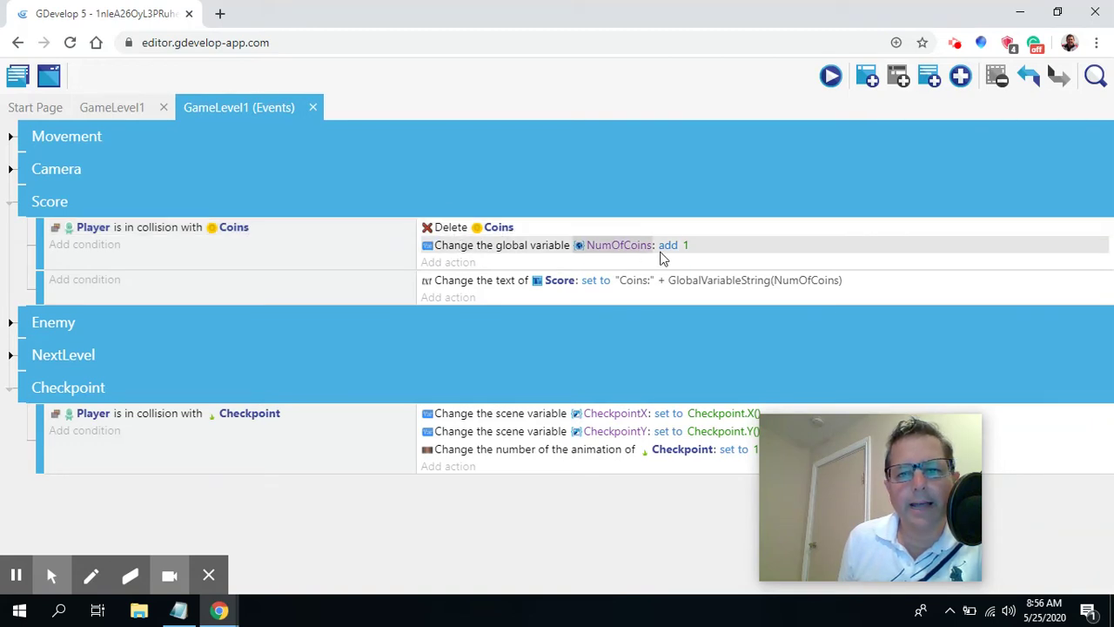
- Add a Play a sound action with coin.wav to the Player-collides-with-Coins event
left_click(440, 263)
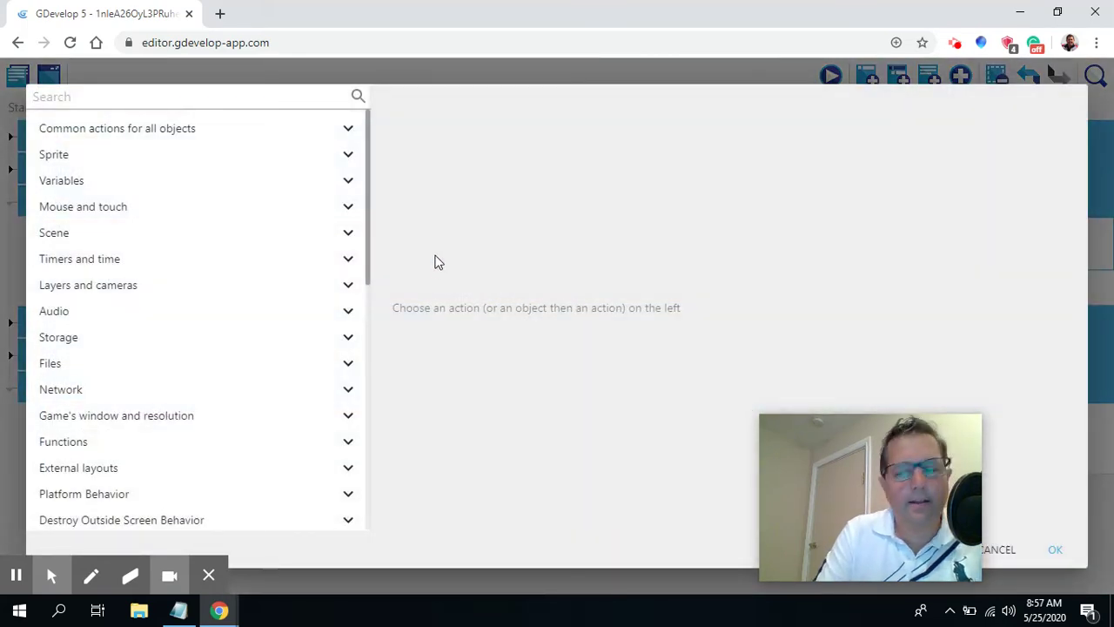
type("pa")
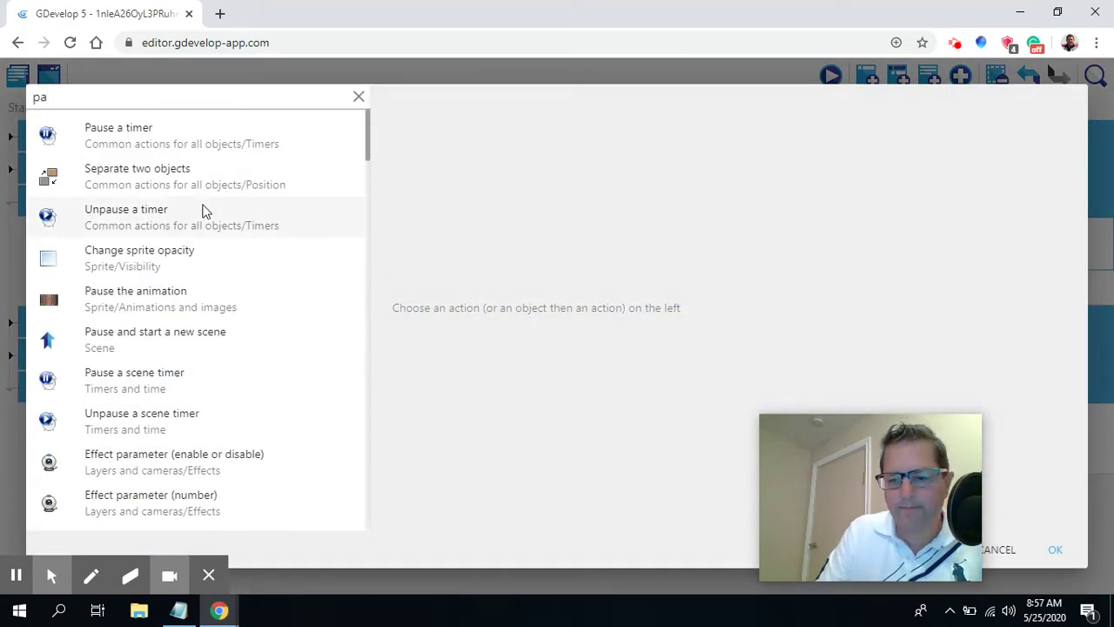
key("BackSpace")
type("l")
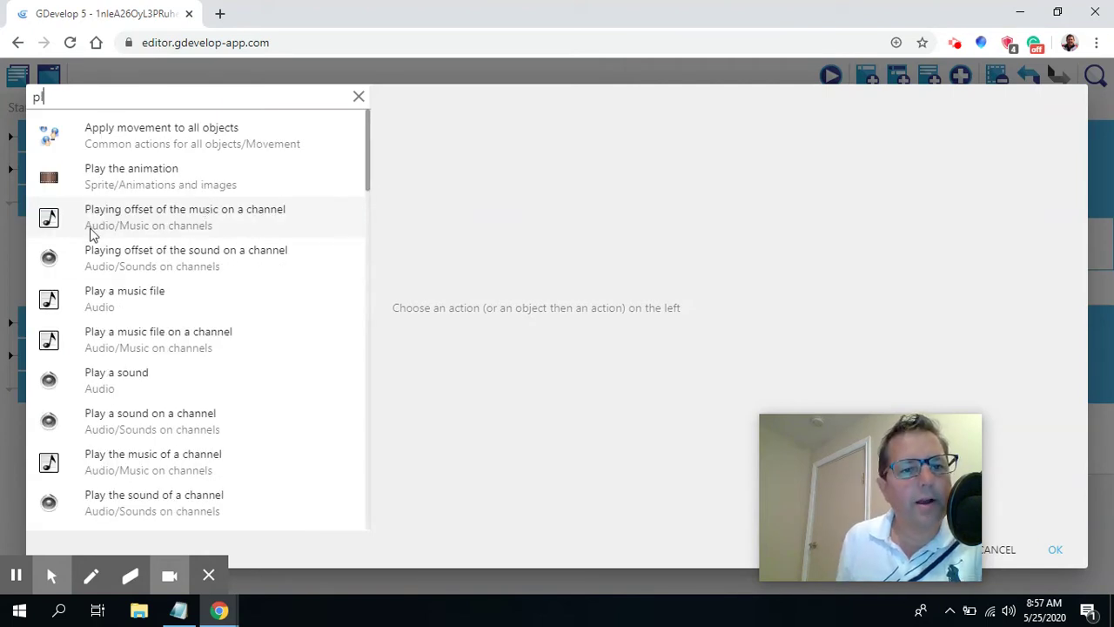
left_click(113, 383)
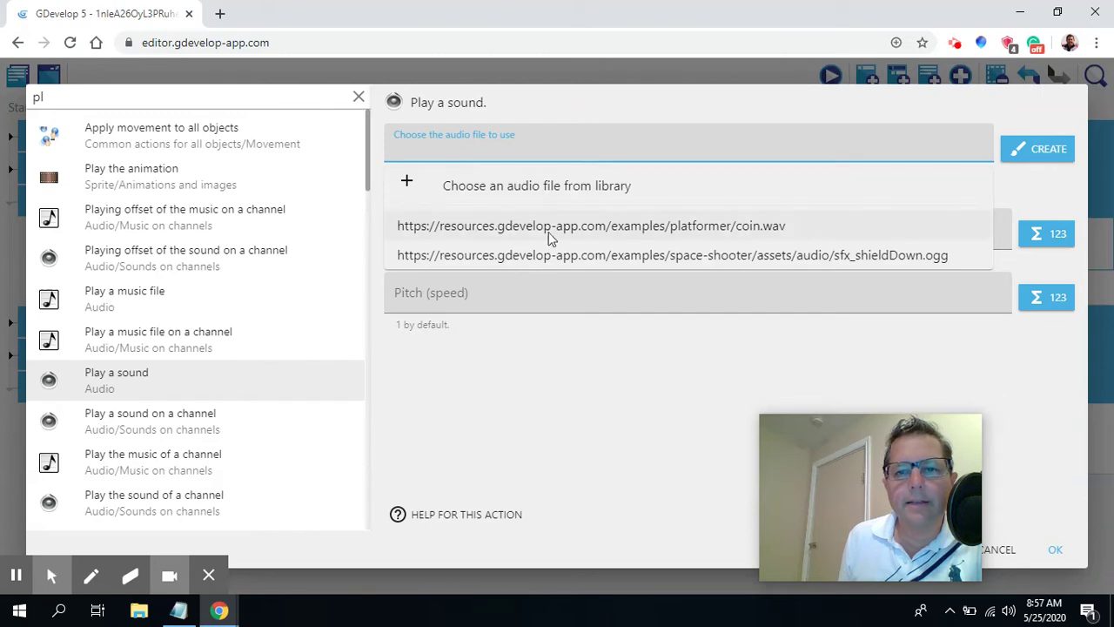
left_click(623, 226)
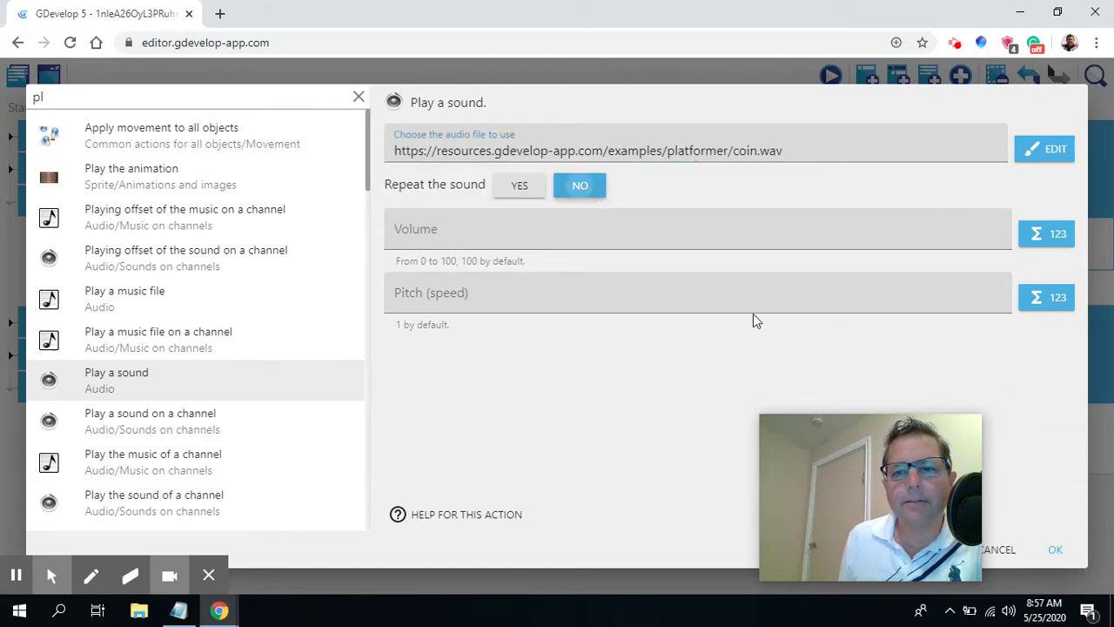
left_click(1054, 552)
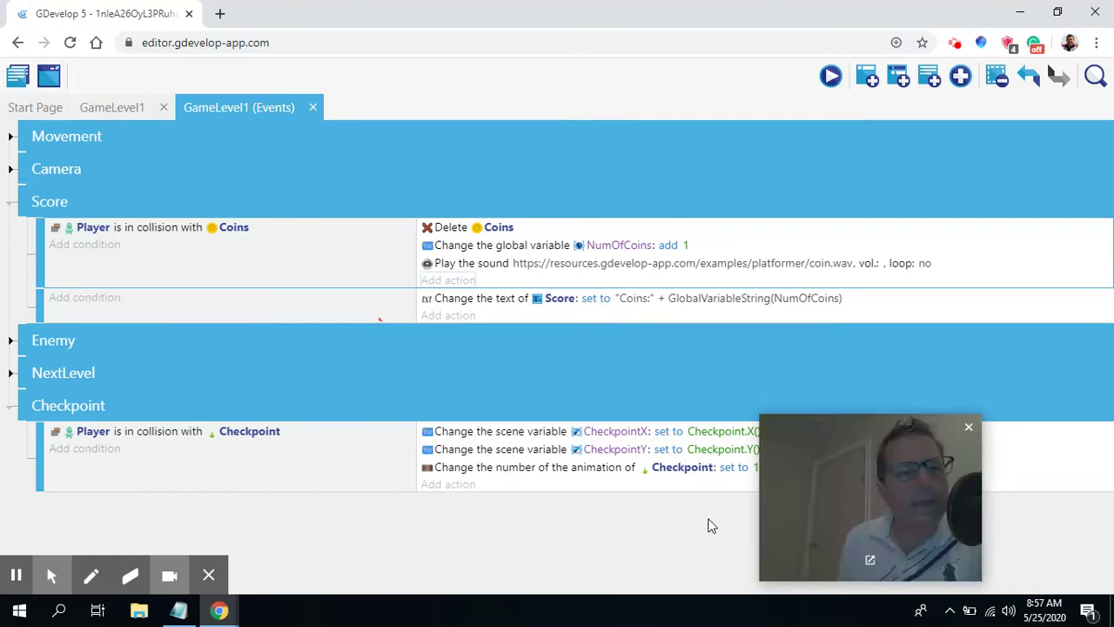
- Collapse the Score group and expand the Enemy group down to its stomp event with Delete Enemy
left_click(11, 206)
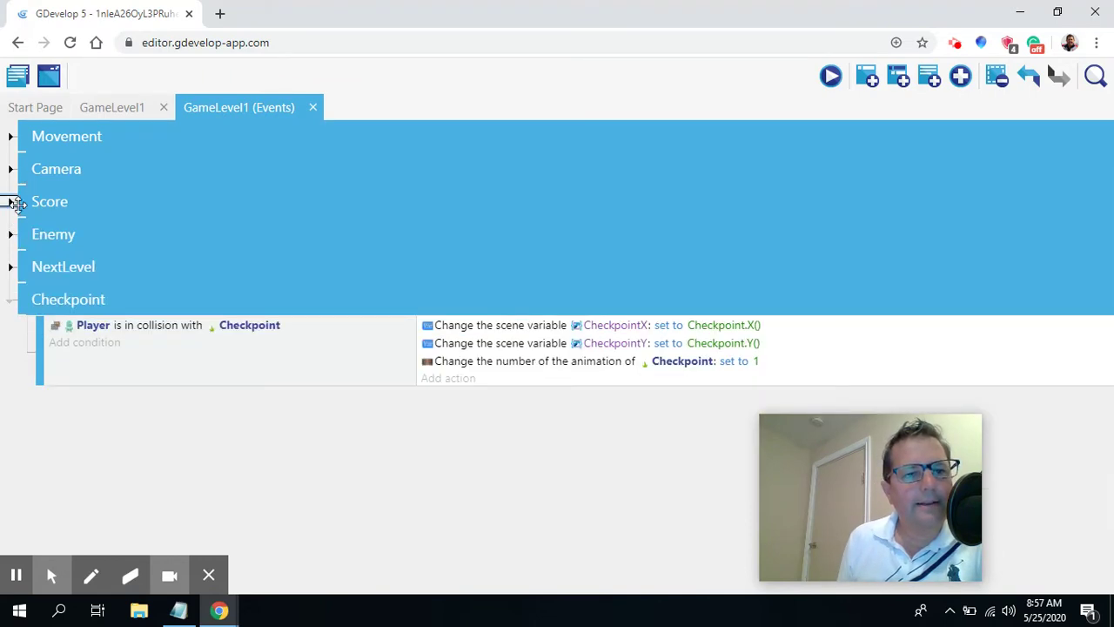
left_click(11, 236)
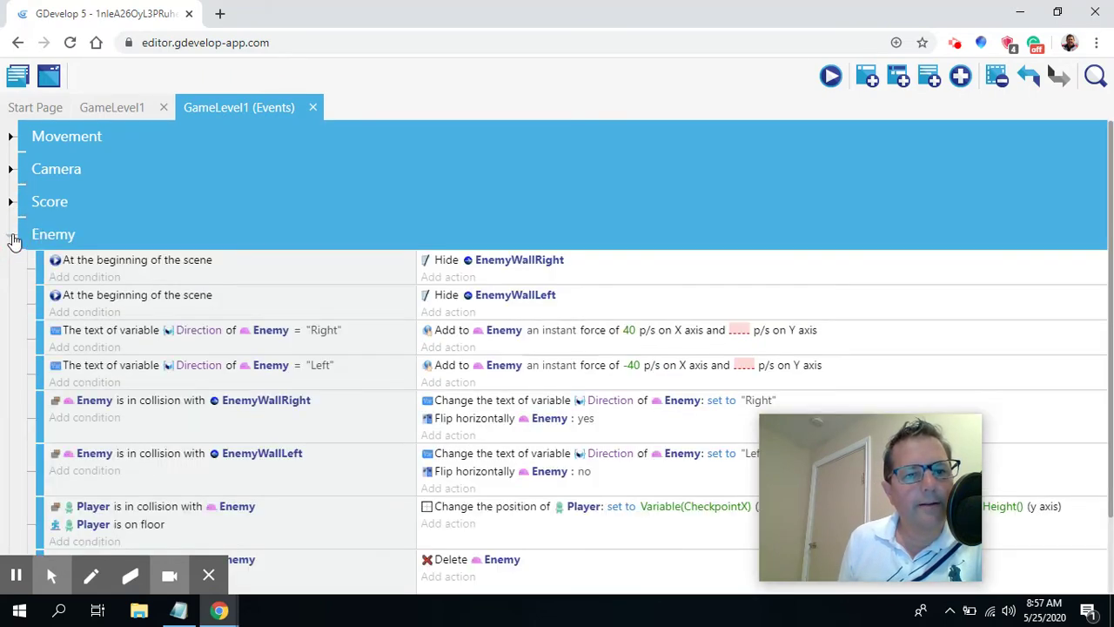
scroll(306, 336, "down", 3)
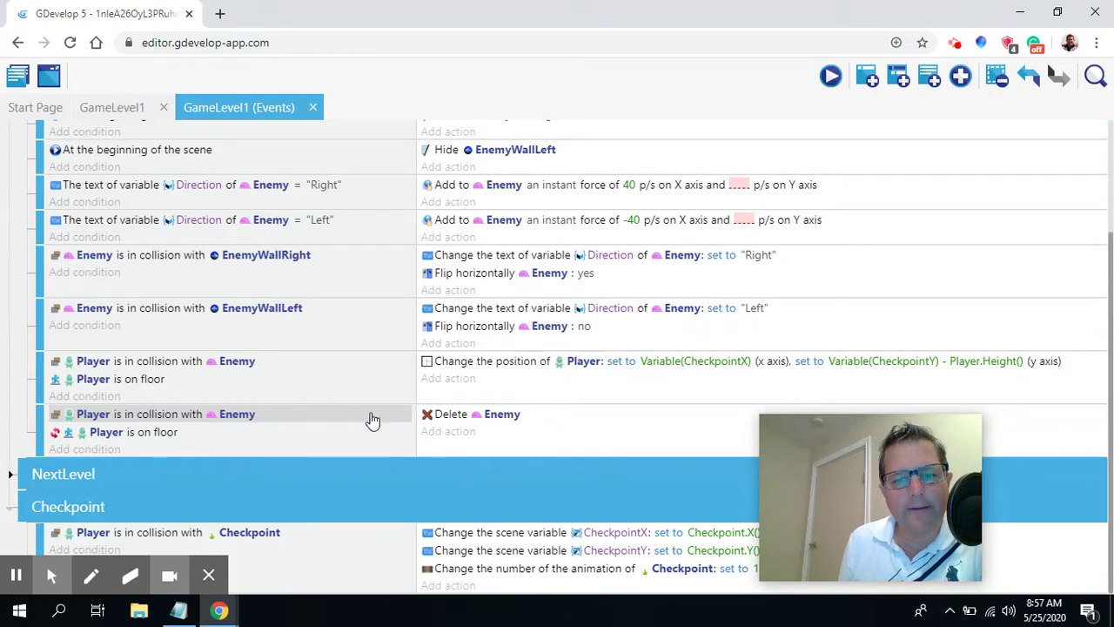
left_click(90, 575)
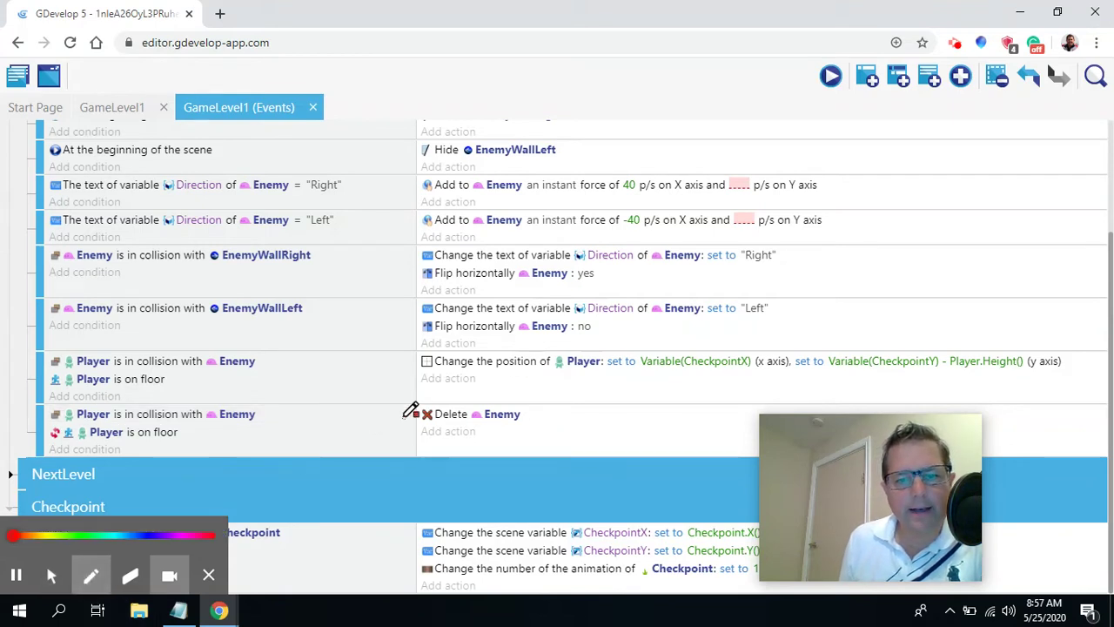
left_click_drag(458, 423, 512, 403)
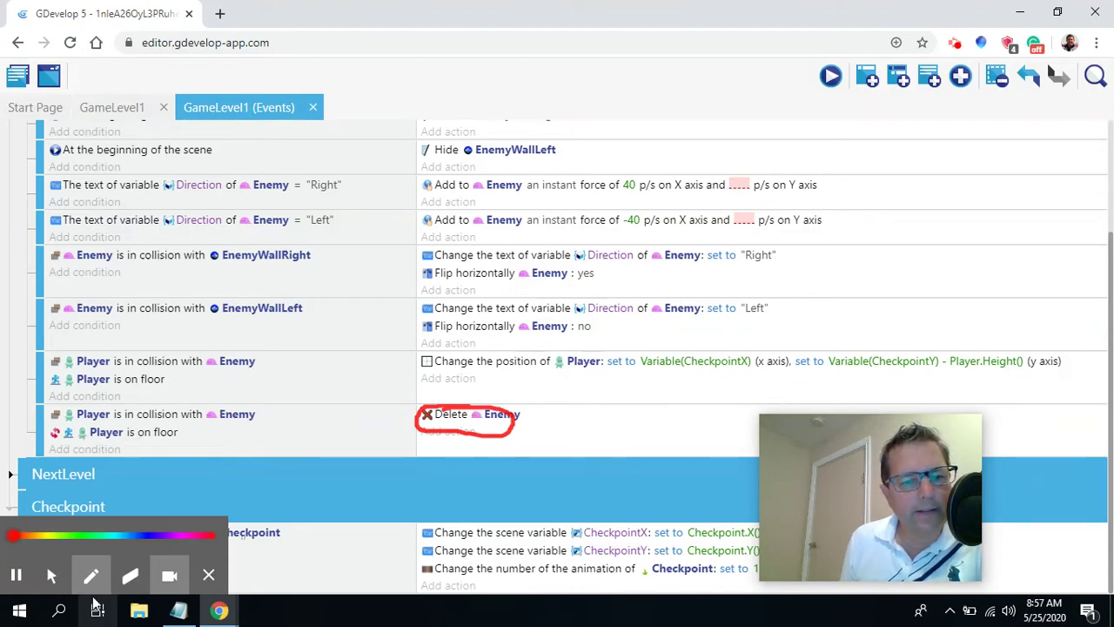
left_click(130, 575)
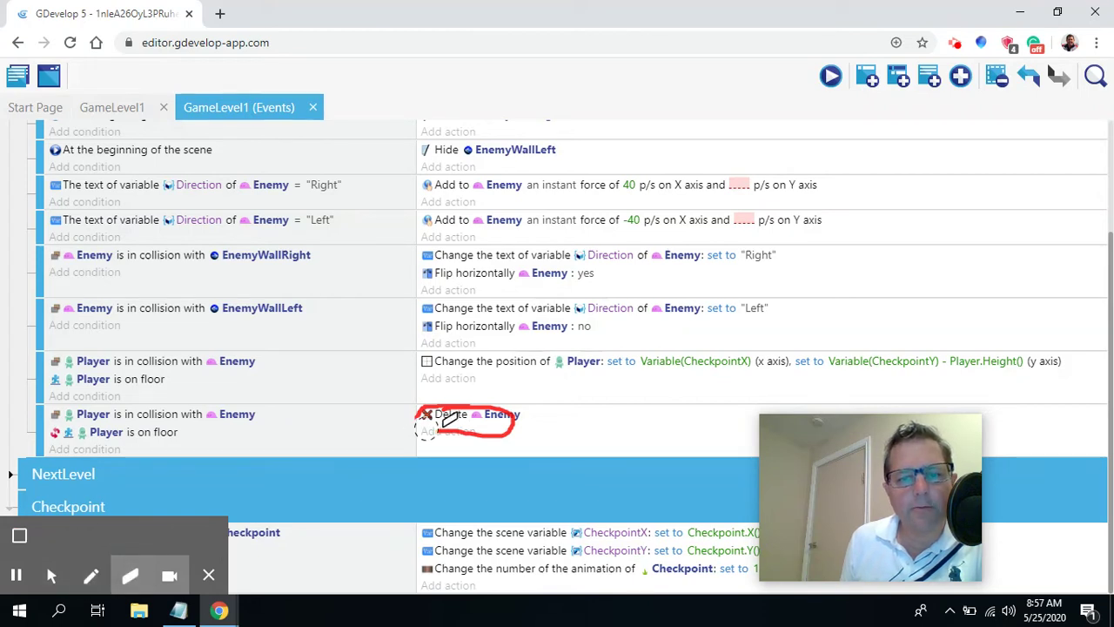
left_click_drag(520, 419, 462, 409)
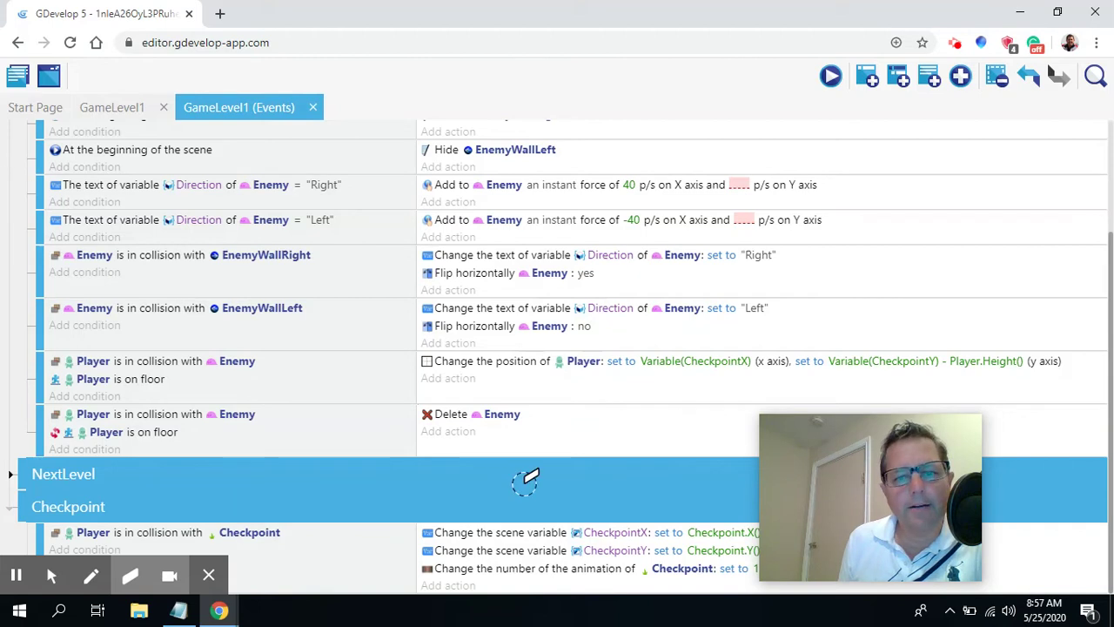
left_click(52, 575)
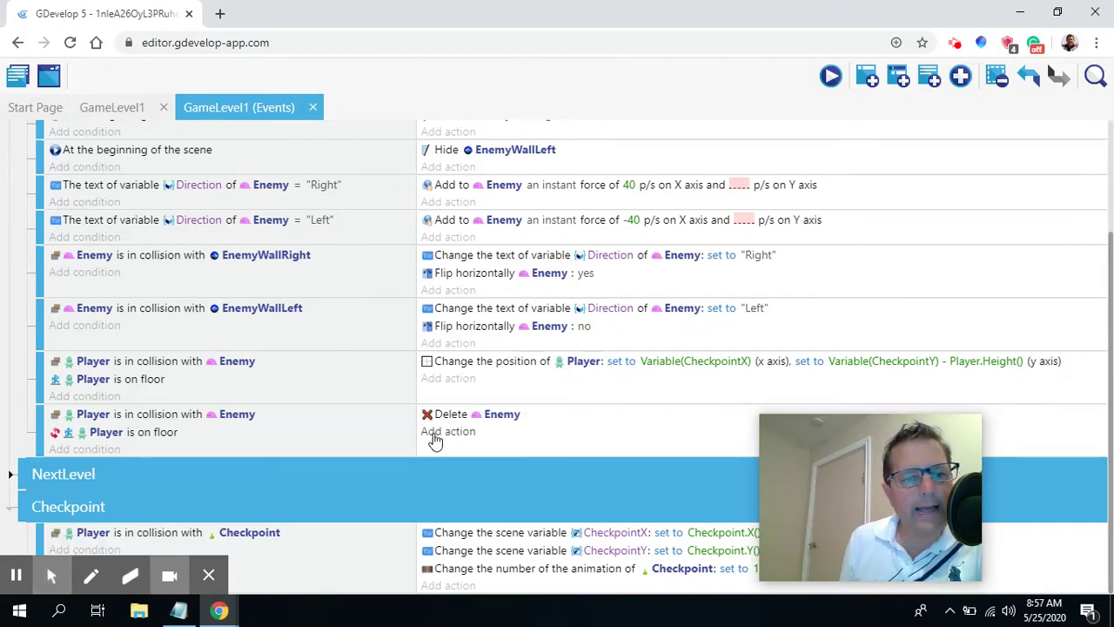
- Add a Play a sound action with sfx_shieldDown.ogg after Delete Enemy in the stomp event
left_click(447, 431)
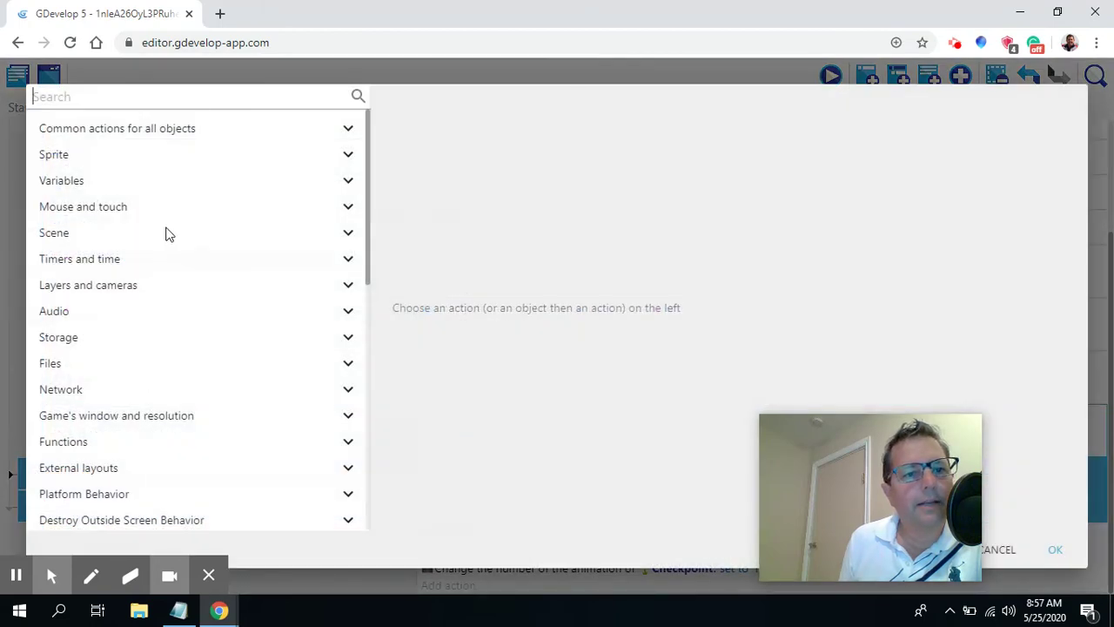
type("play")
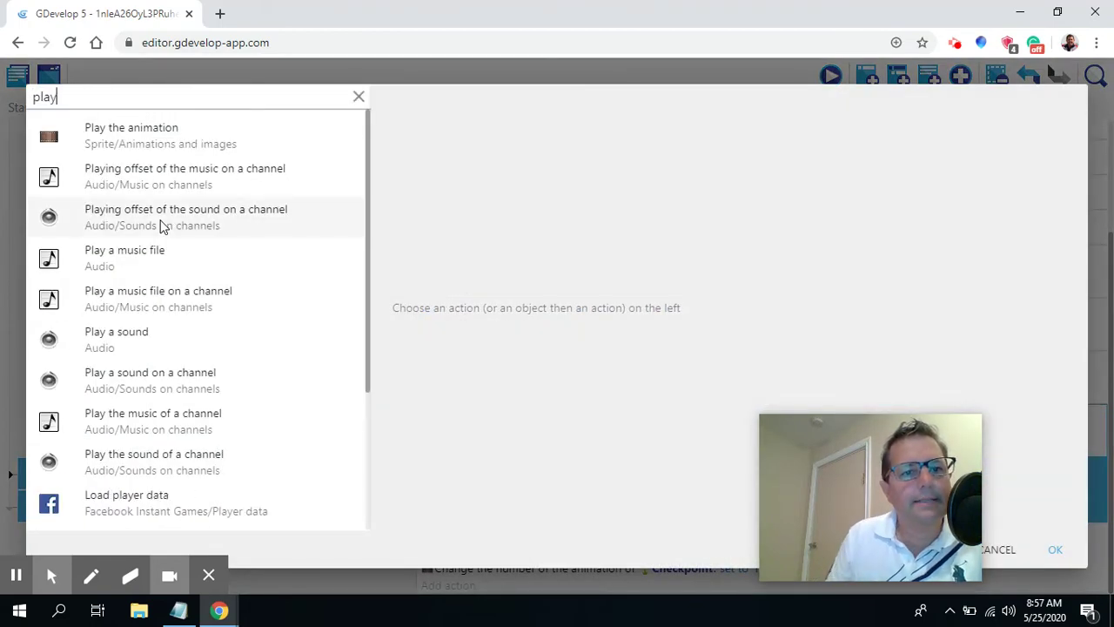
left_click(99, 345)
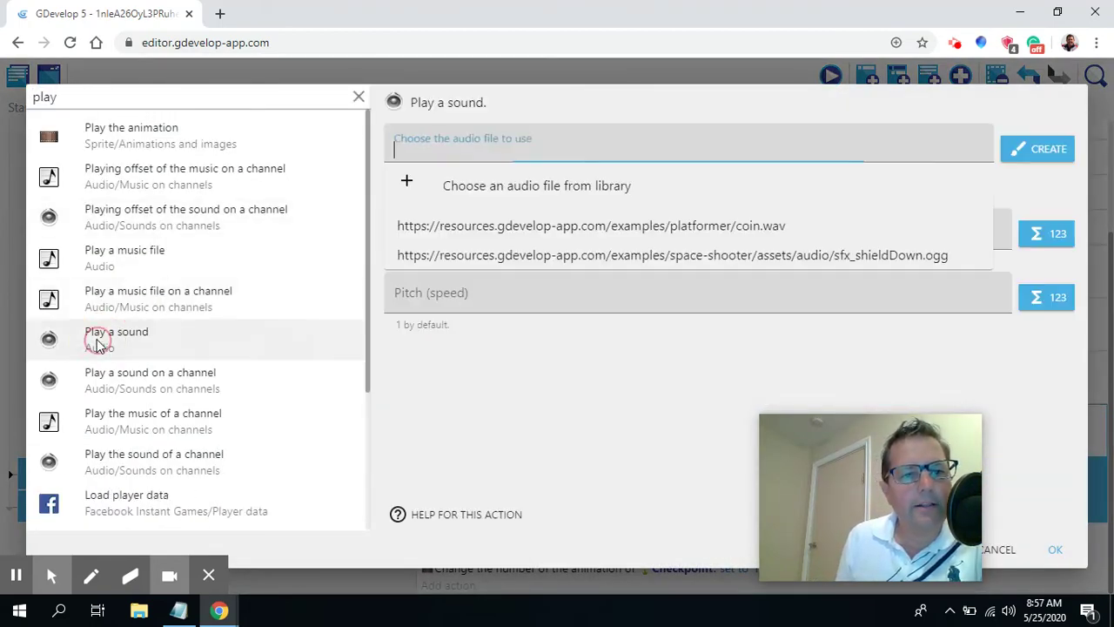
left_click(405, 184)
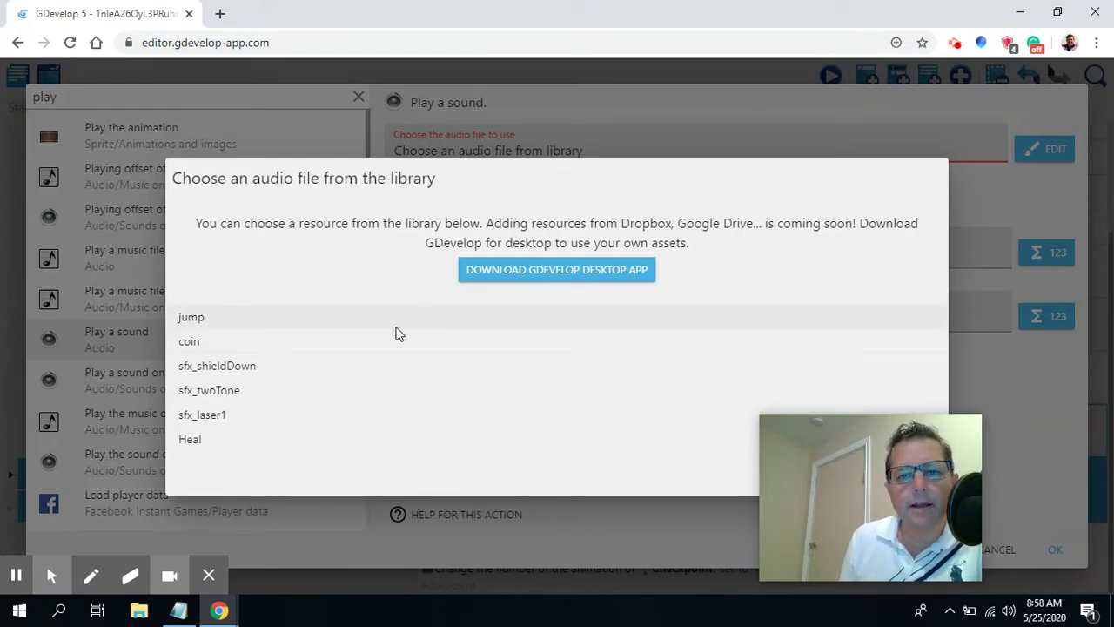
left_click(208, 366)
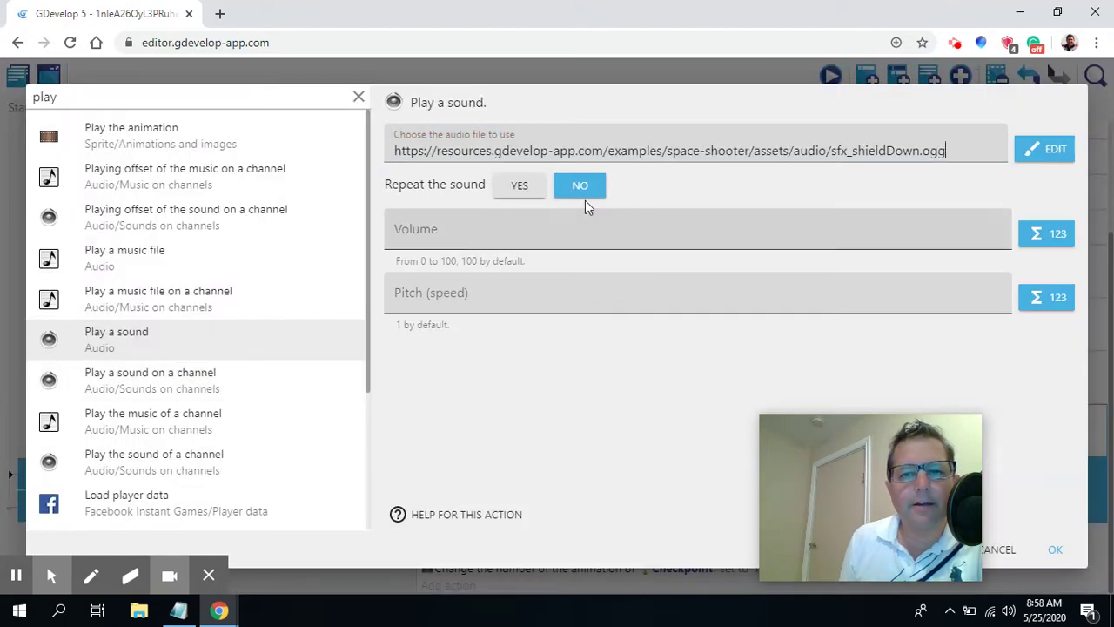
left_click(1056, 550)
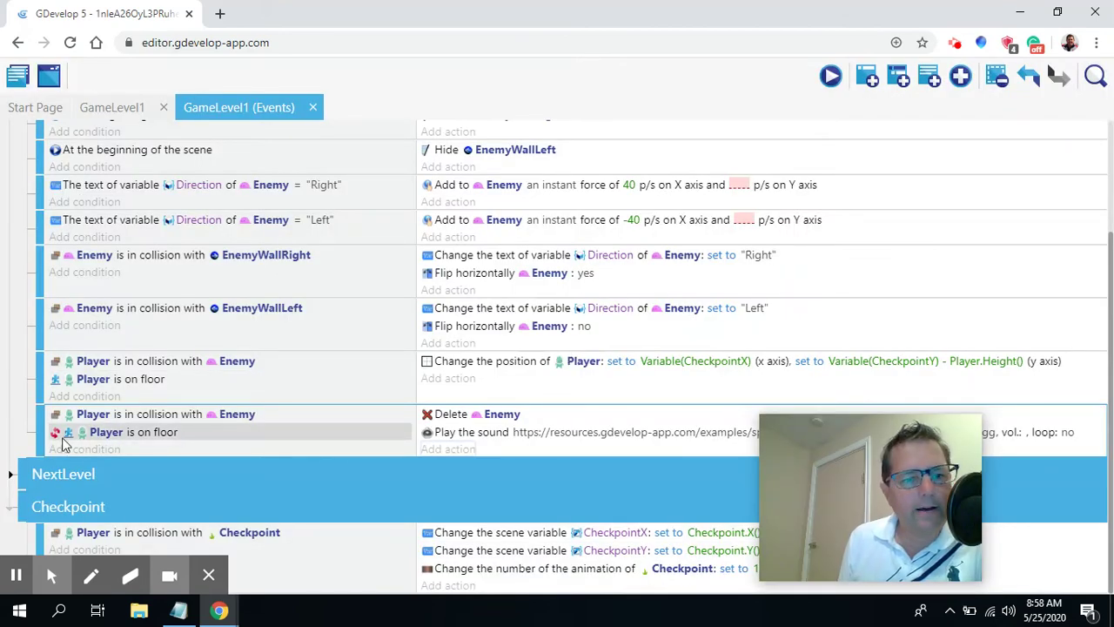
- Move the sound action above Delete Enemy and launch a level preview
left_click_drag(461, 435, 454, 416)
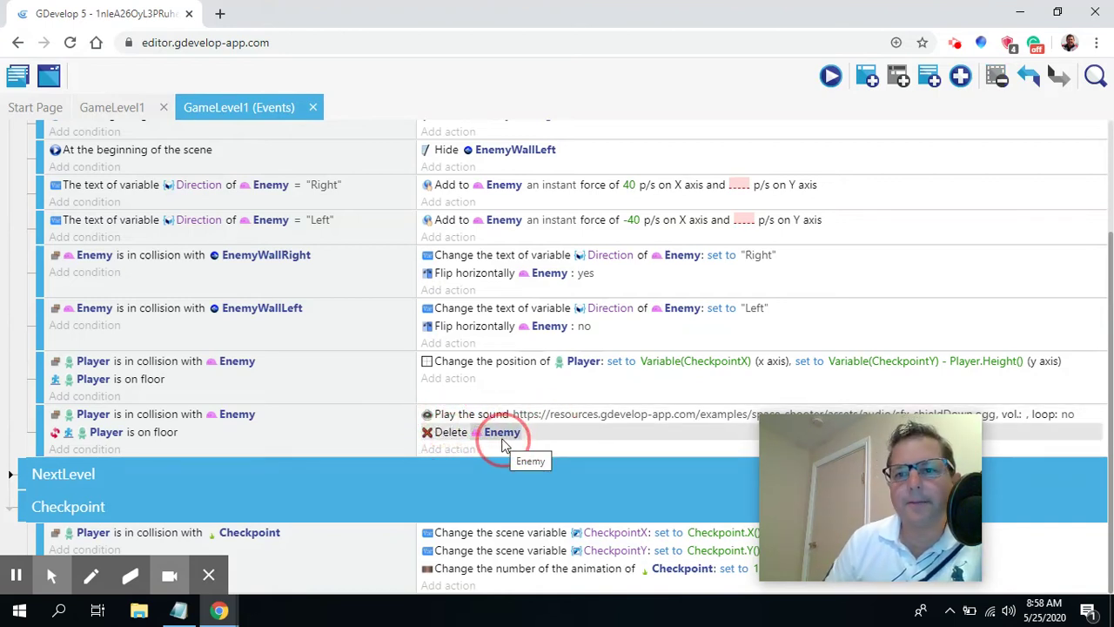
left_click(831, 78)
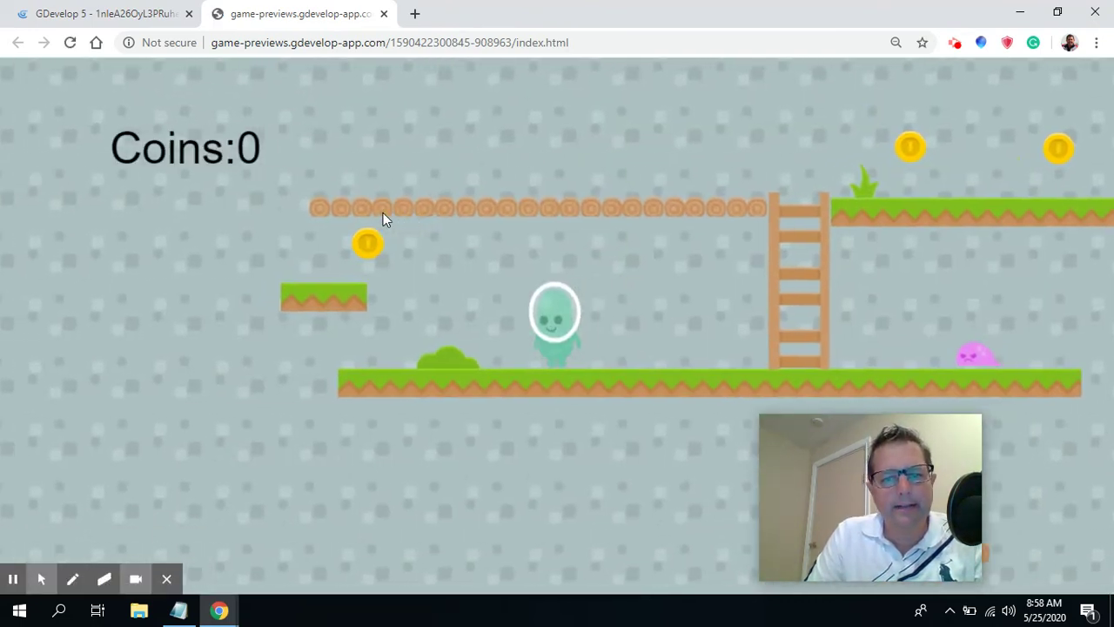
- Jump for the first coin, climb the ladder along the upper platform, and drop among the slimes
key("Left")
key("space")
key("Right")
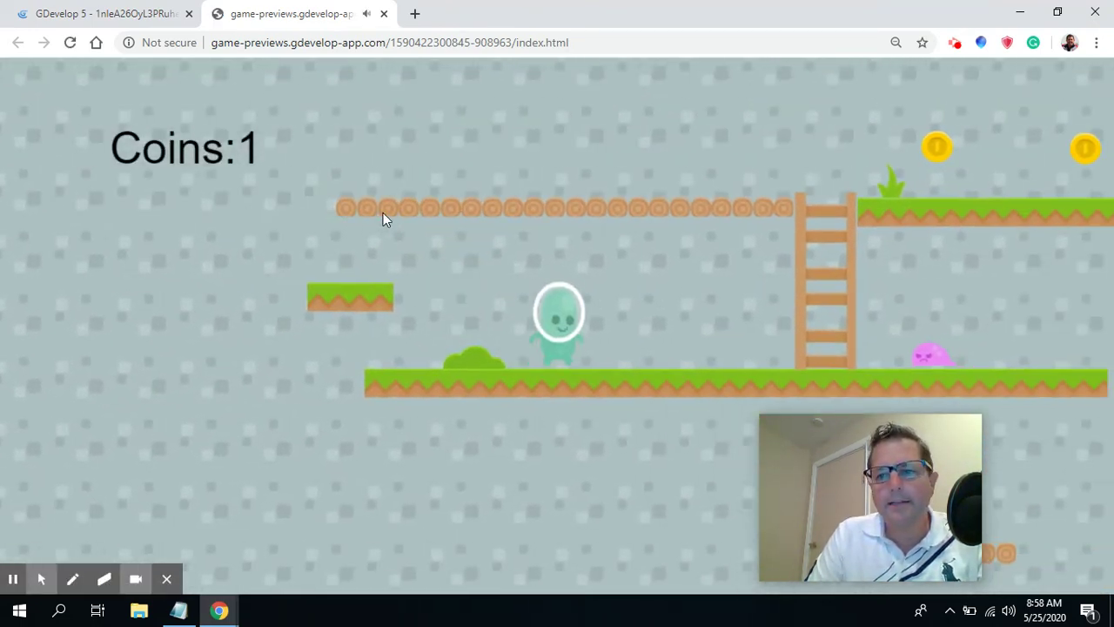
key("Right")
key("Left")
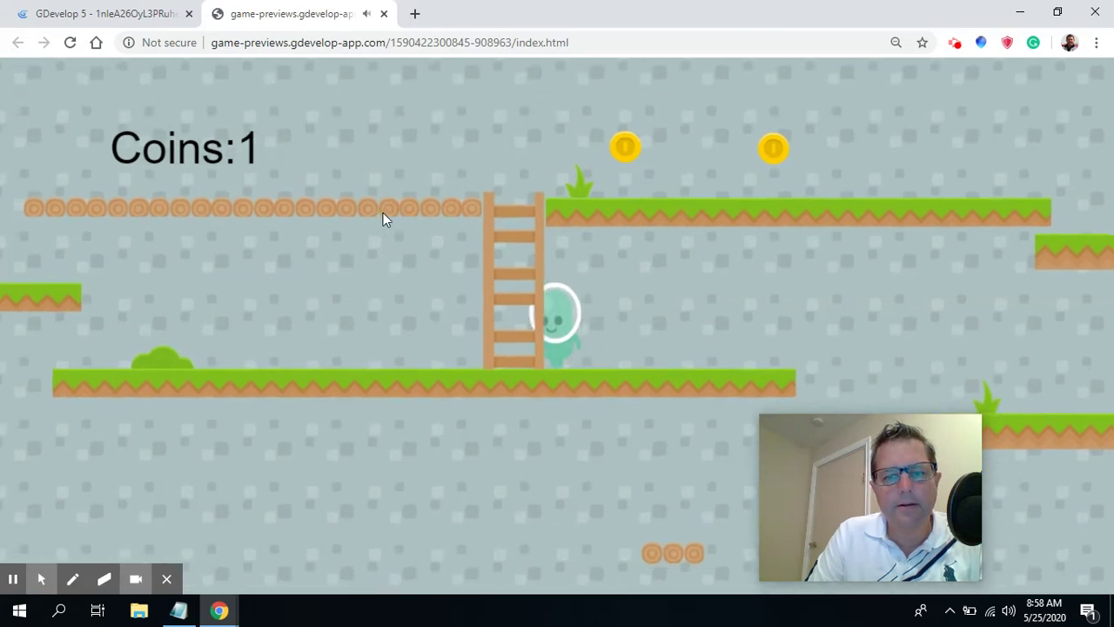
key("Up")
key("Right")
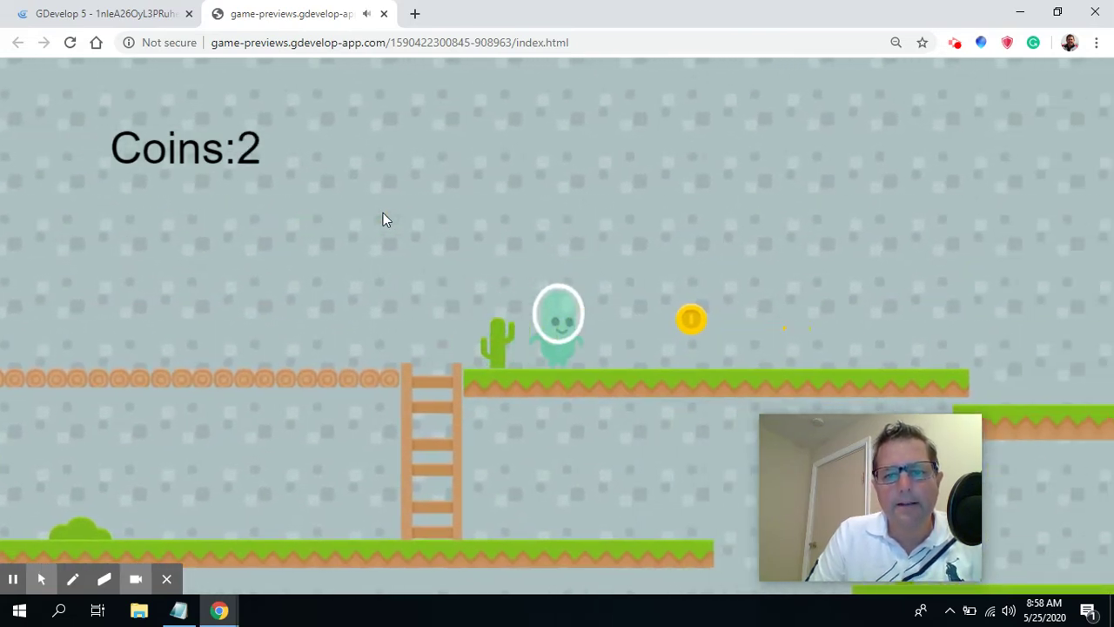
key("Right")
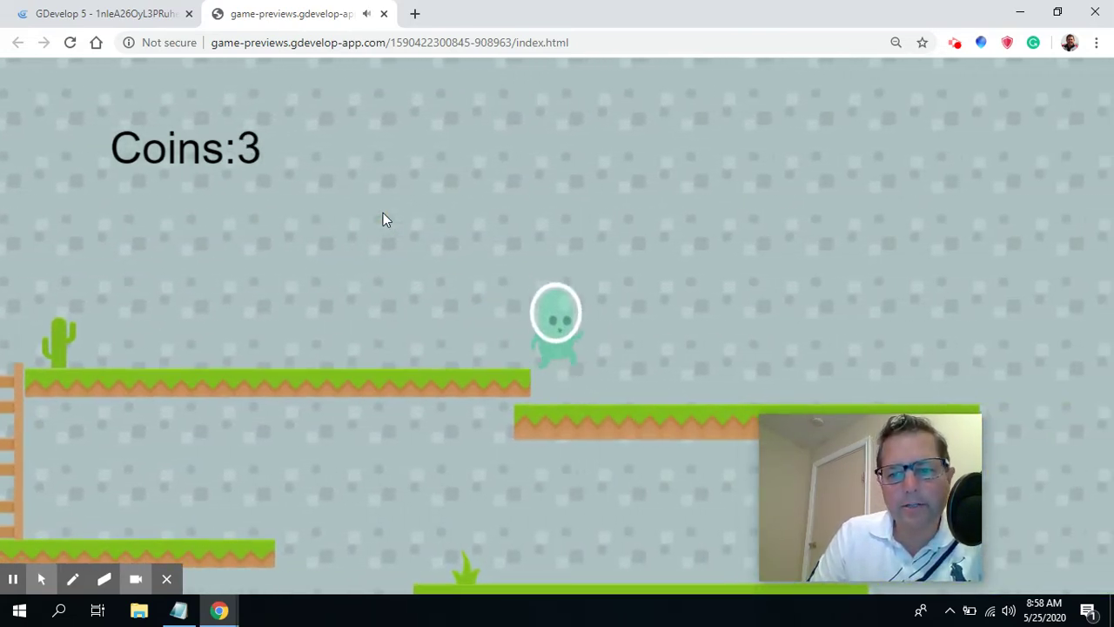
key("Right")
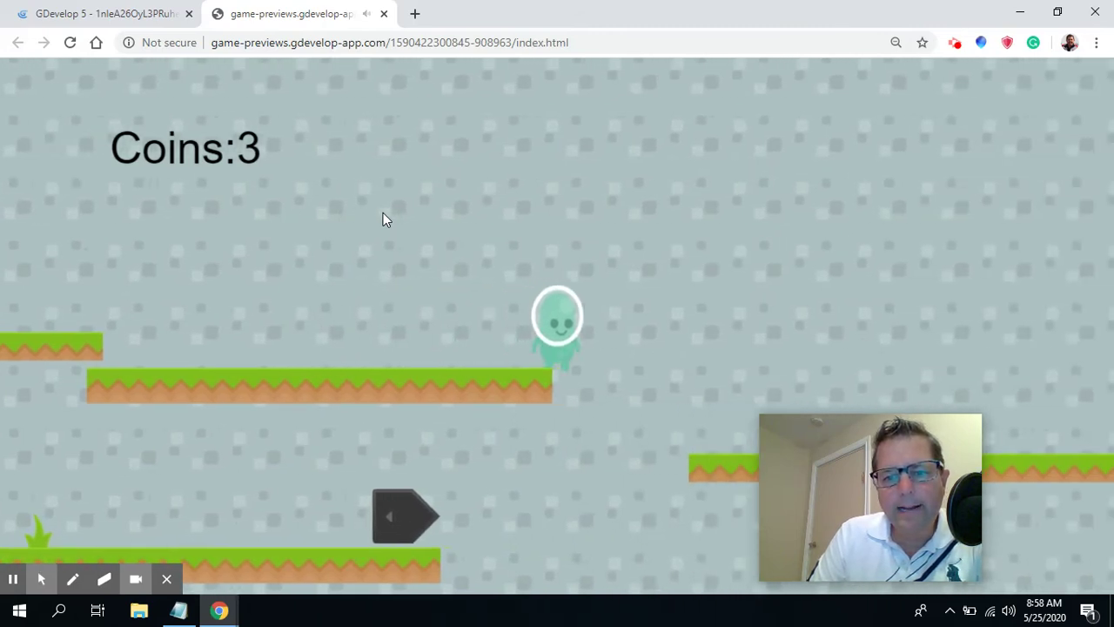
key("Left")
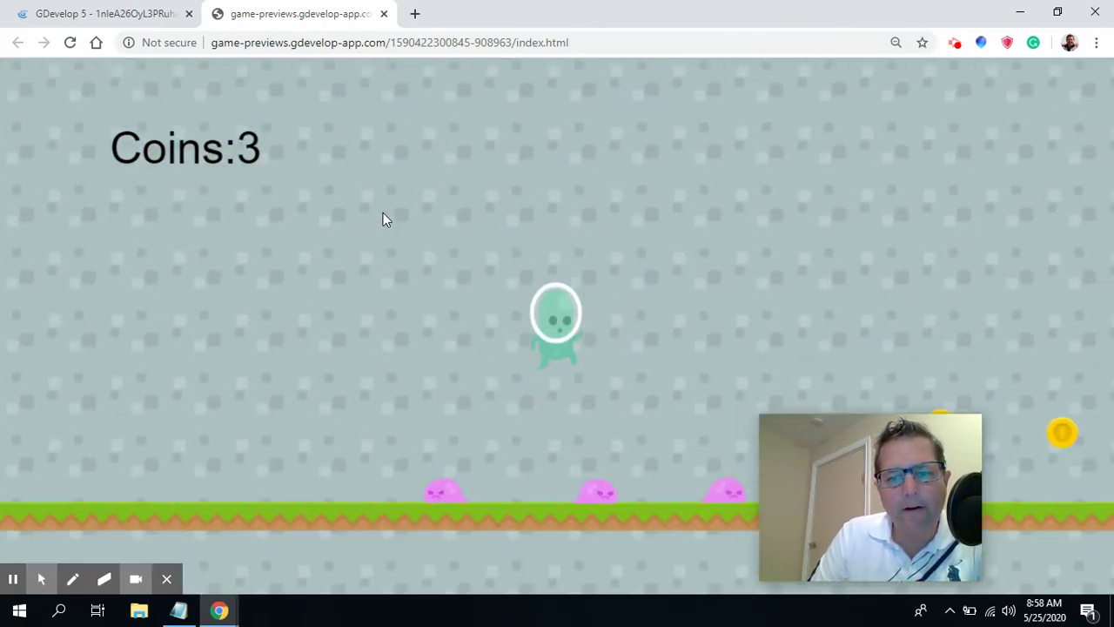
key("Left")
key("Right")
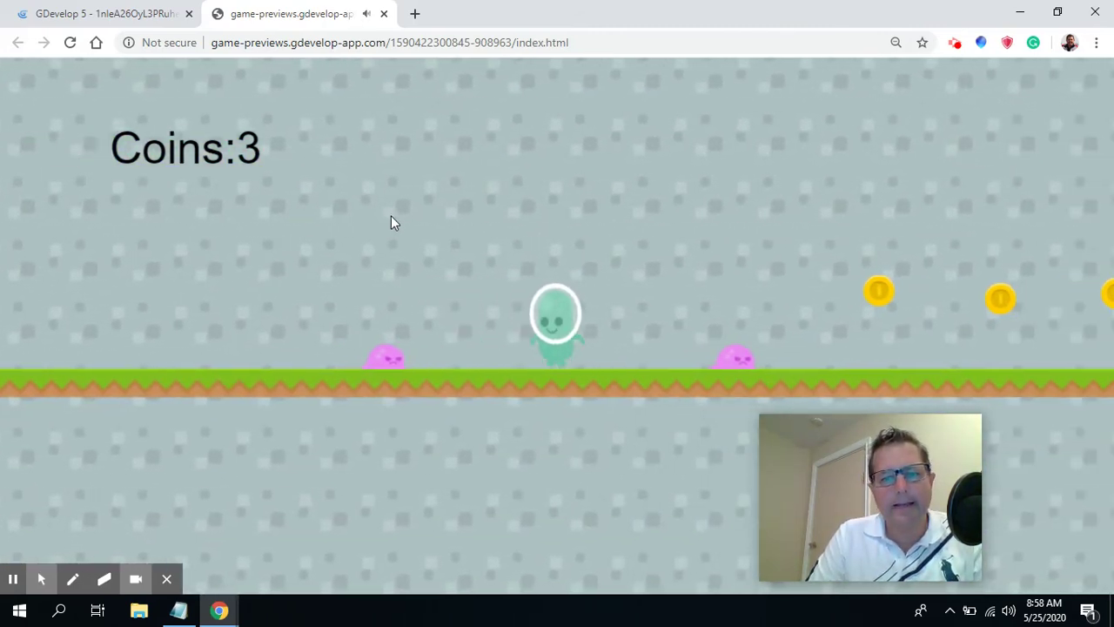
key("Left")
- Jump left to the higher platform, climb the ladder, and rise past the coin rows to the right
key("Right")
key("Left")
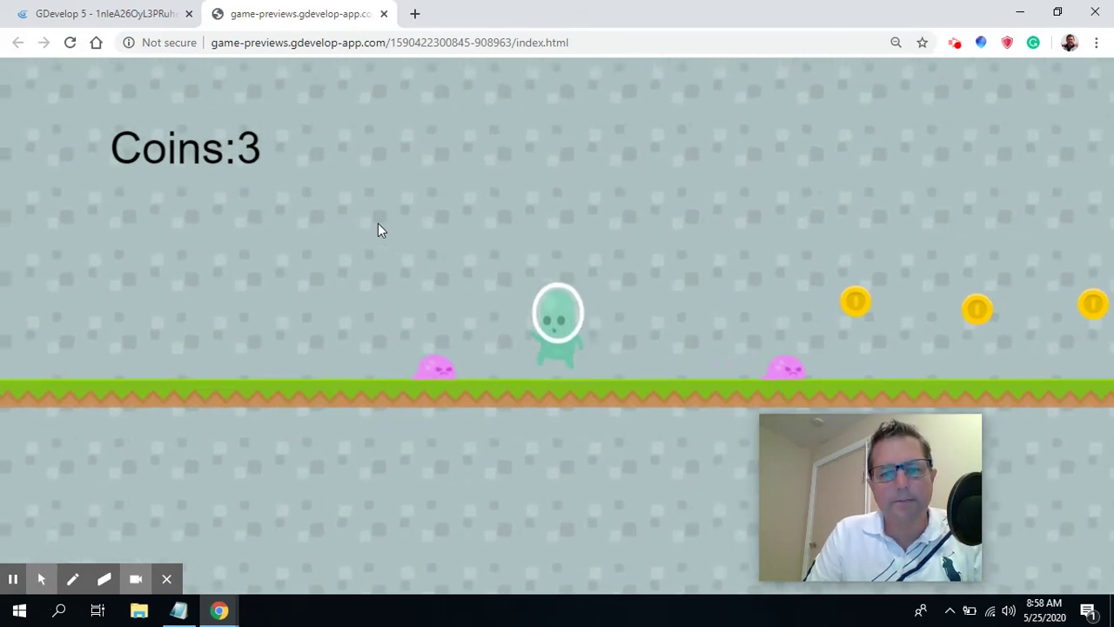
key("space")
key("Left")
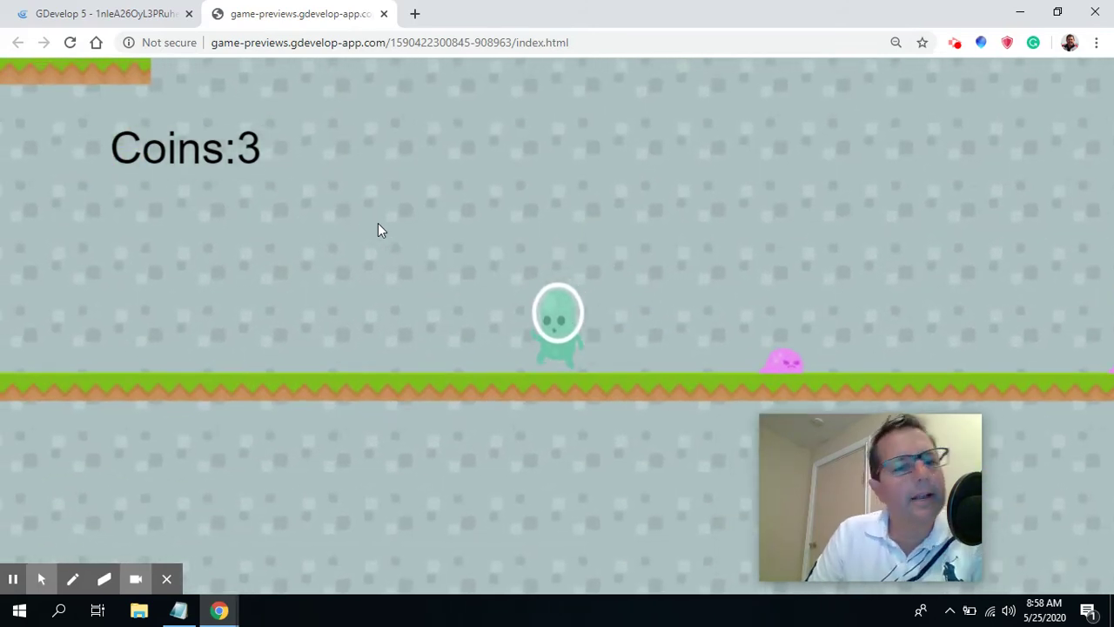
key("Left")
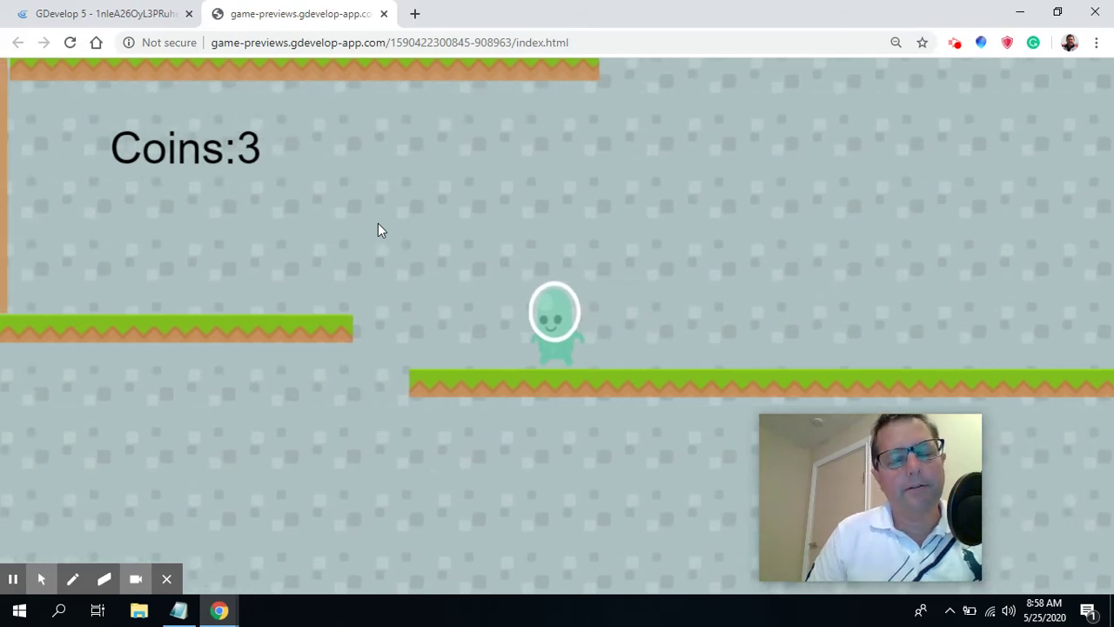
key("Left")
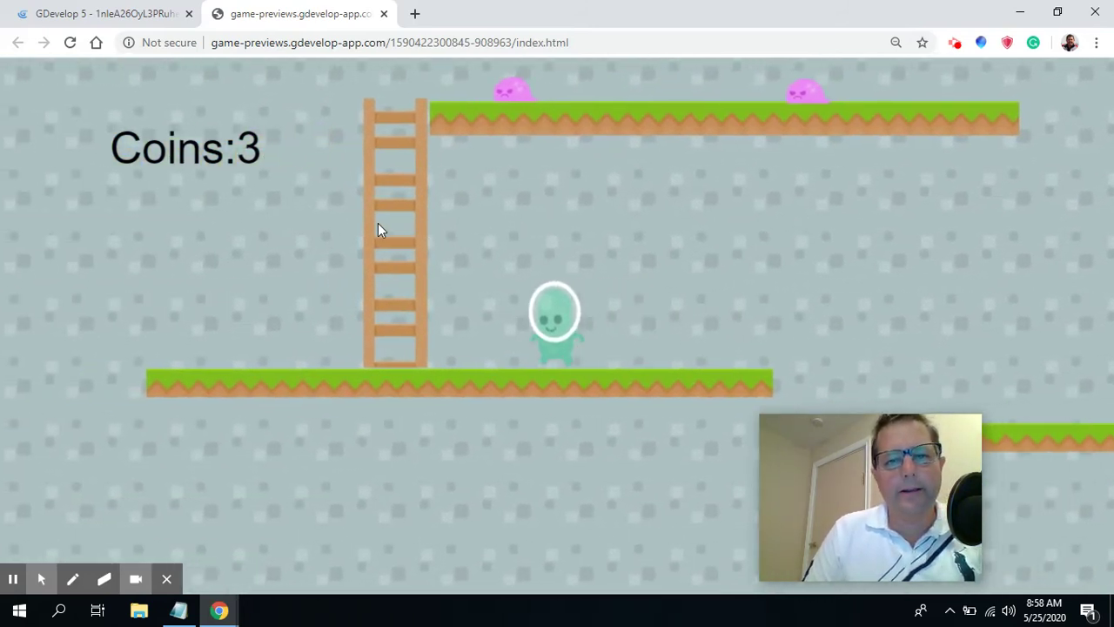
key("Up")
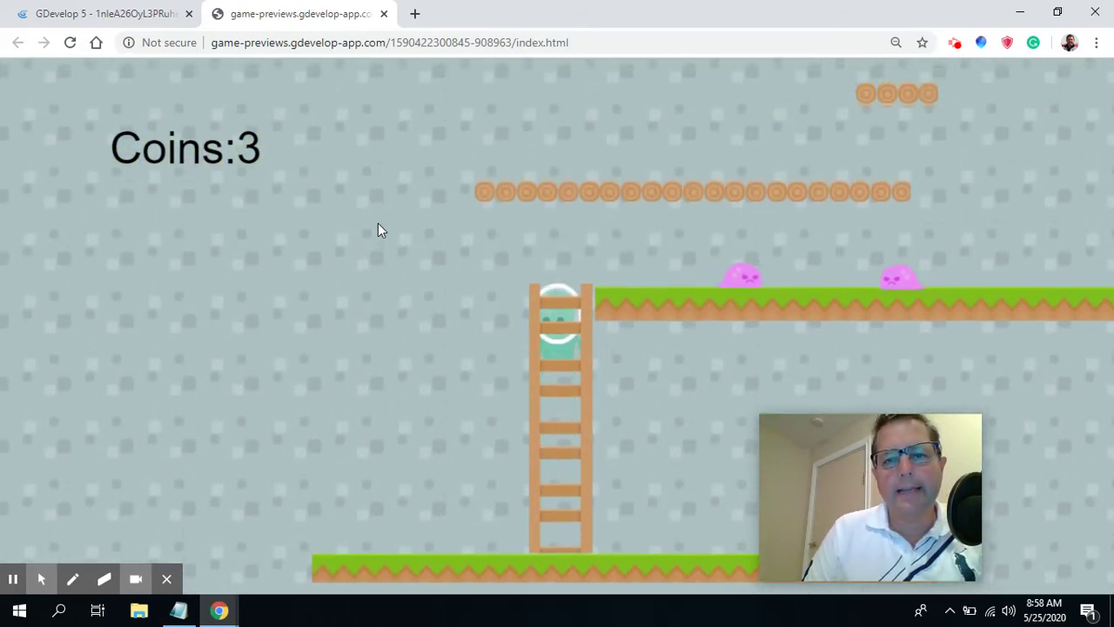
key("Up")
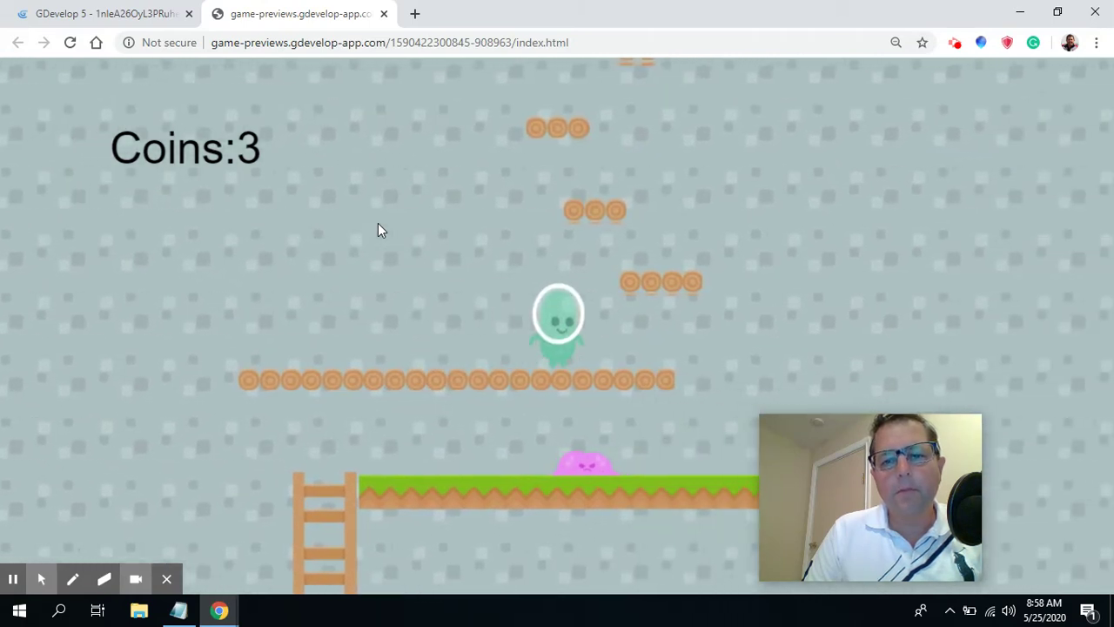
key("Up")
key("Left")
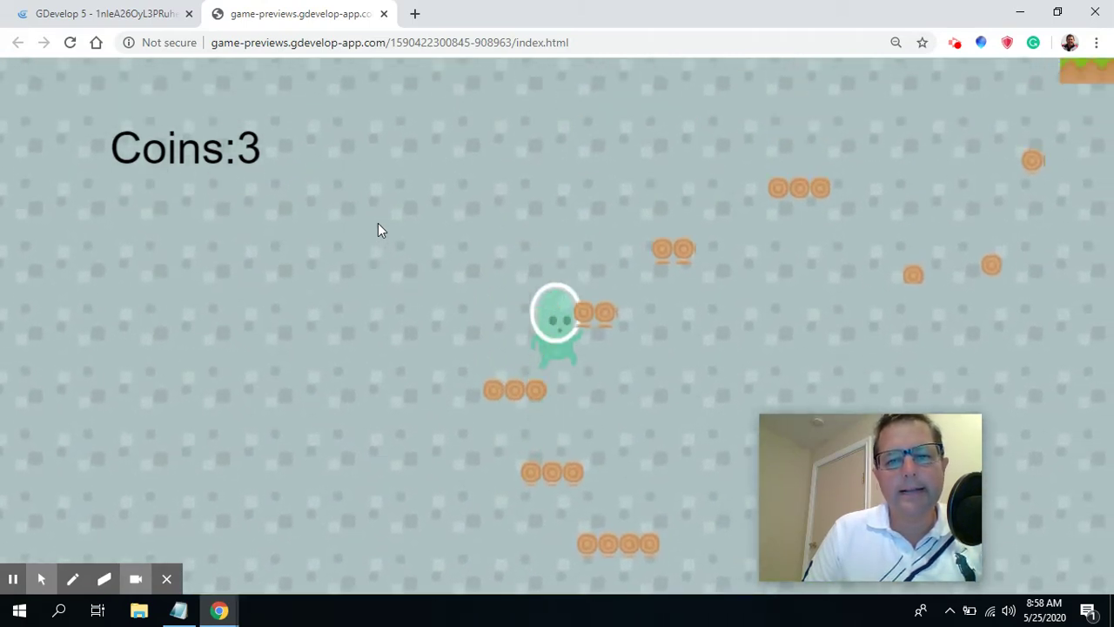
key("Up")
key("Right")
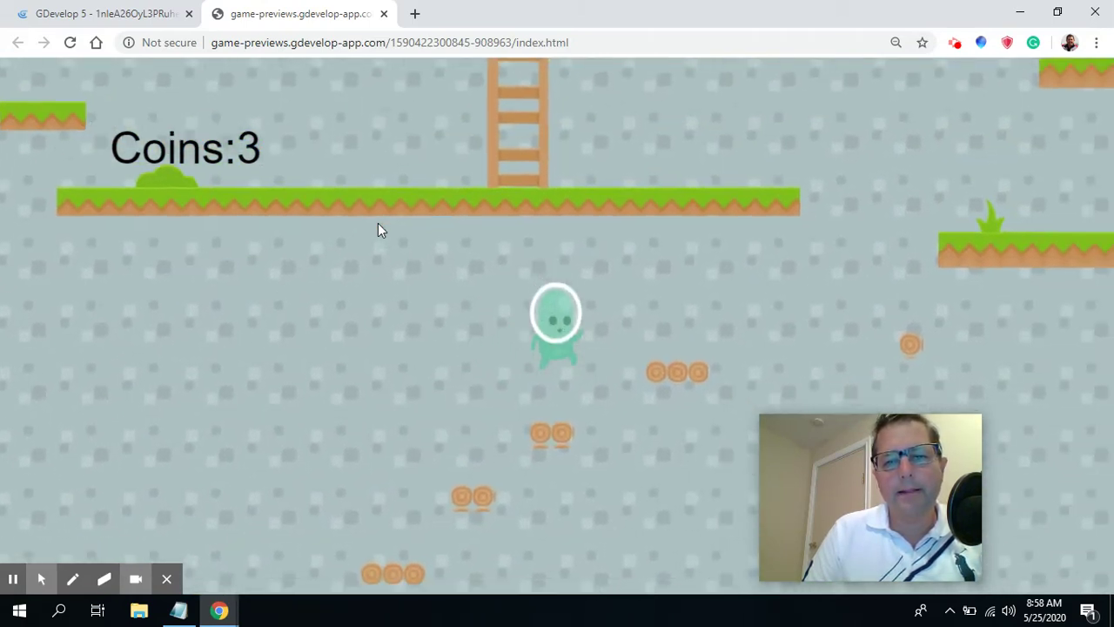
key("Right")
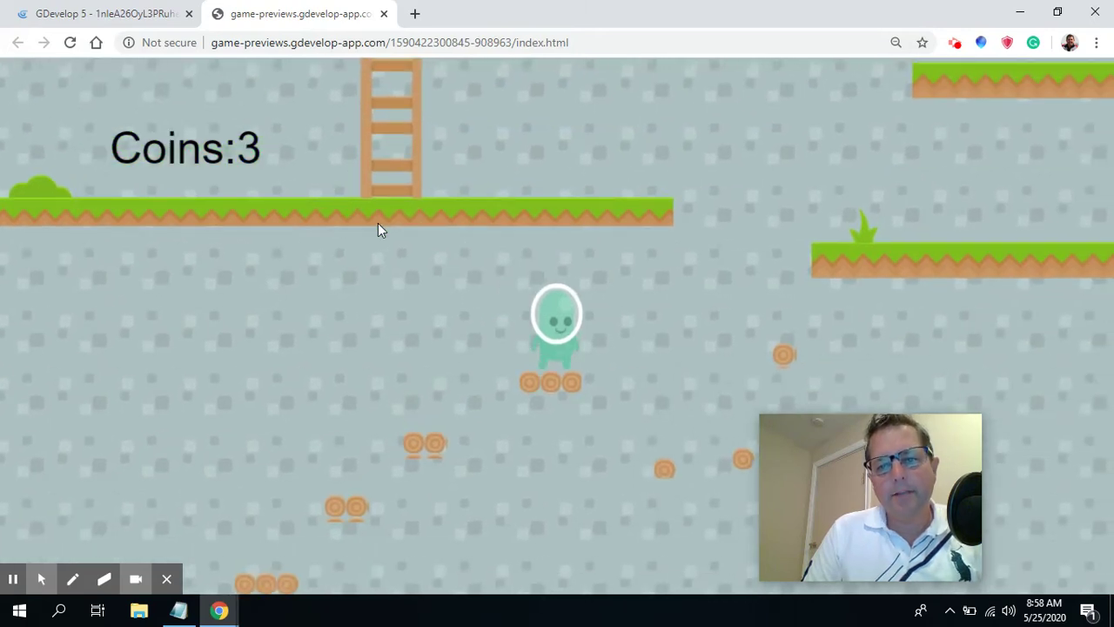
key("Right")
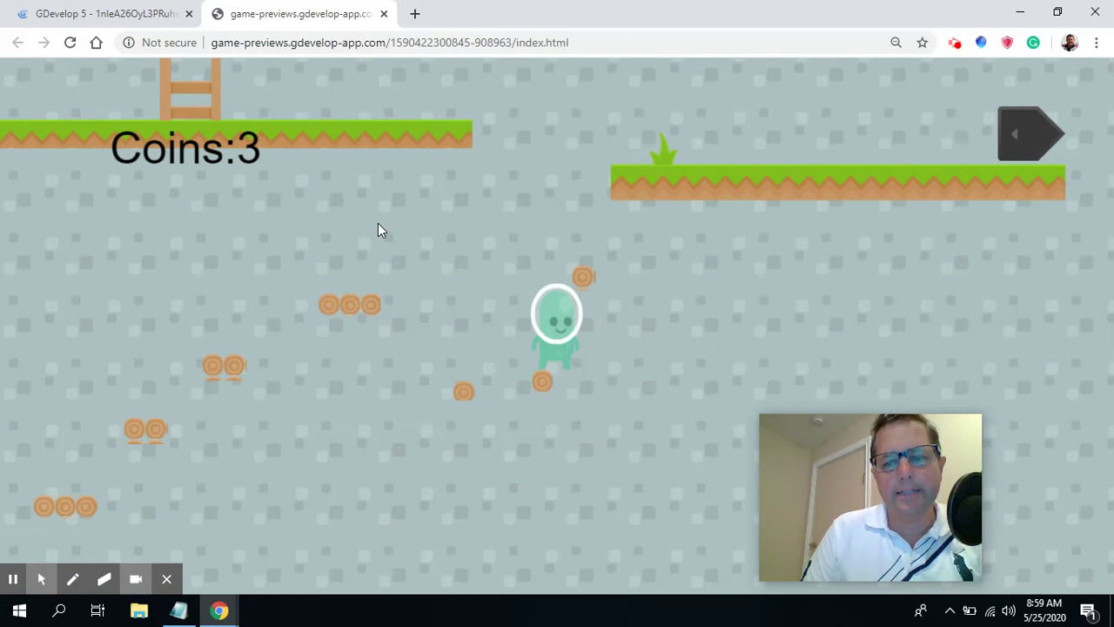
key("Left")
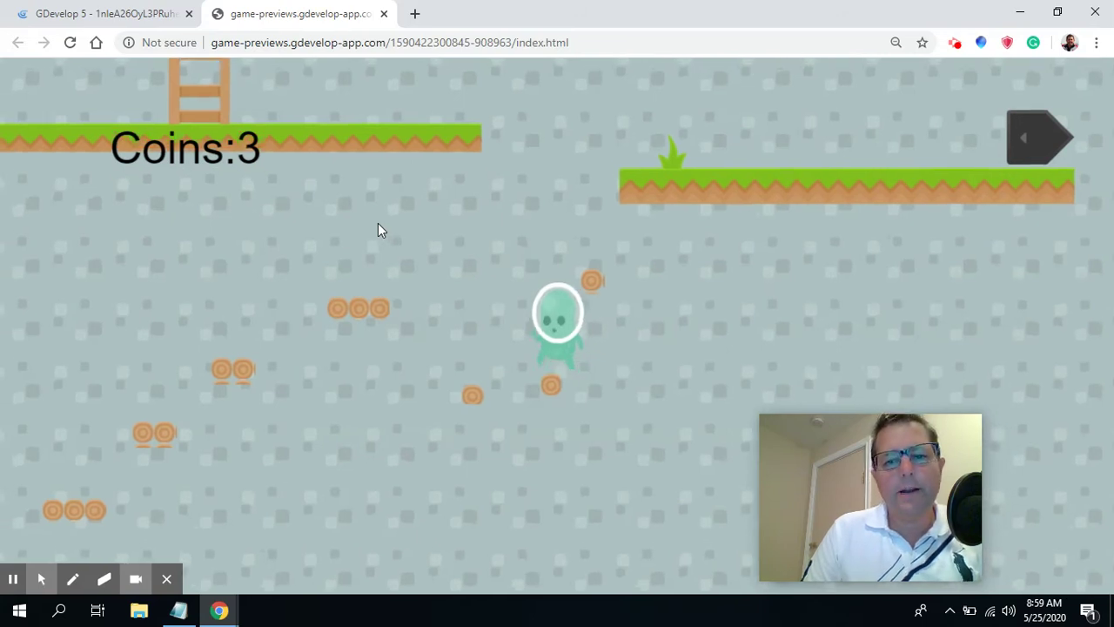
key("Right")
key("space")
key("Left")
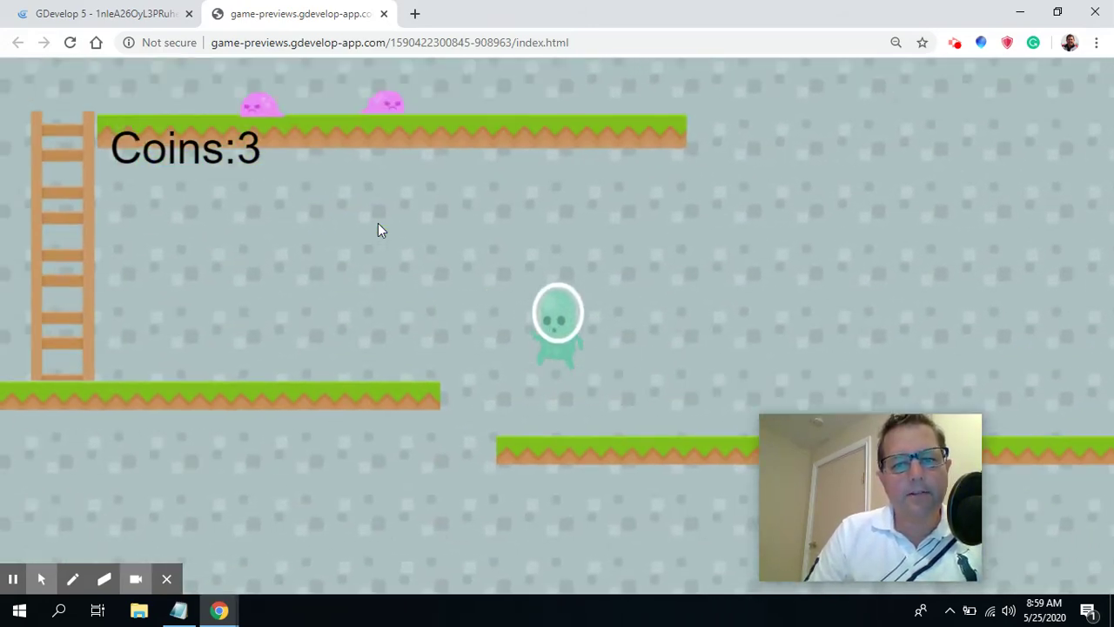
- Climb to the coin platform and jump rightward up through the coin platforms
key("Left")
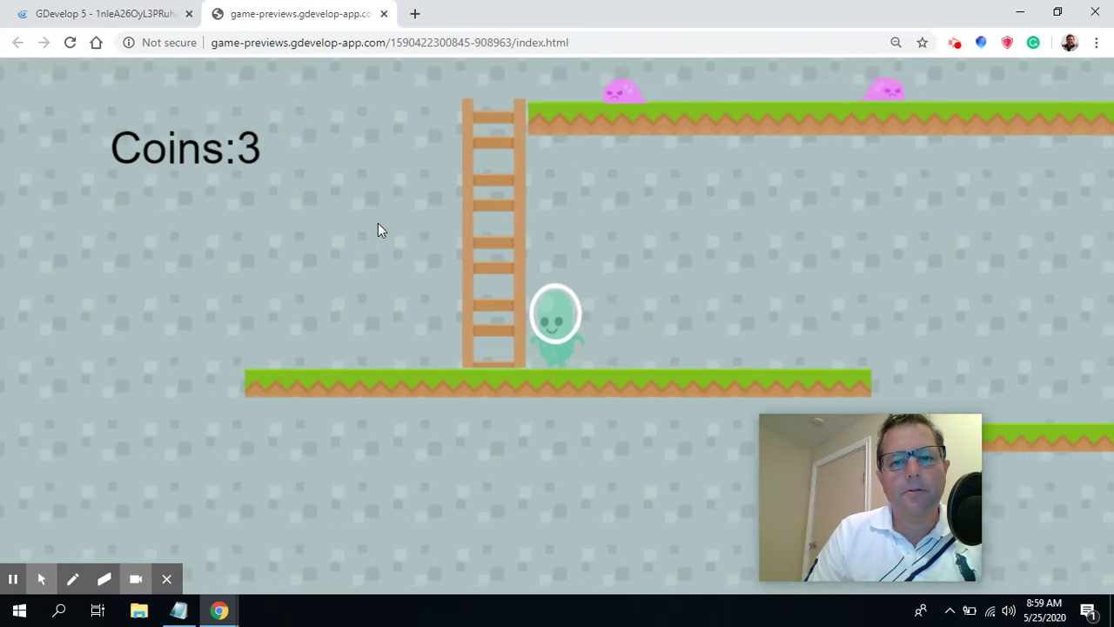
key("Up")
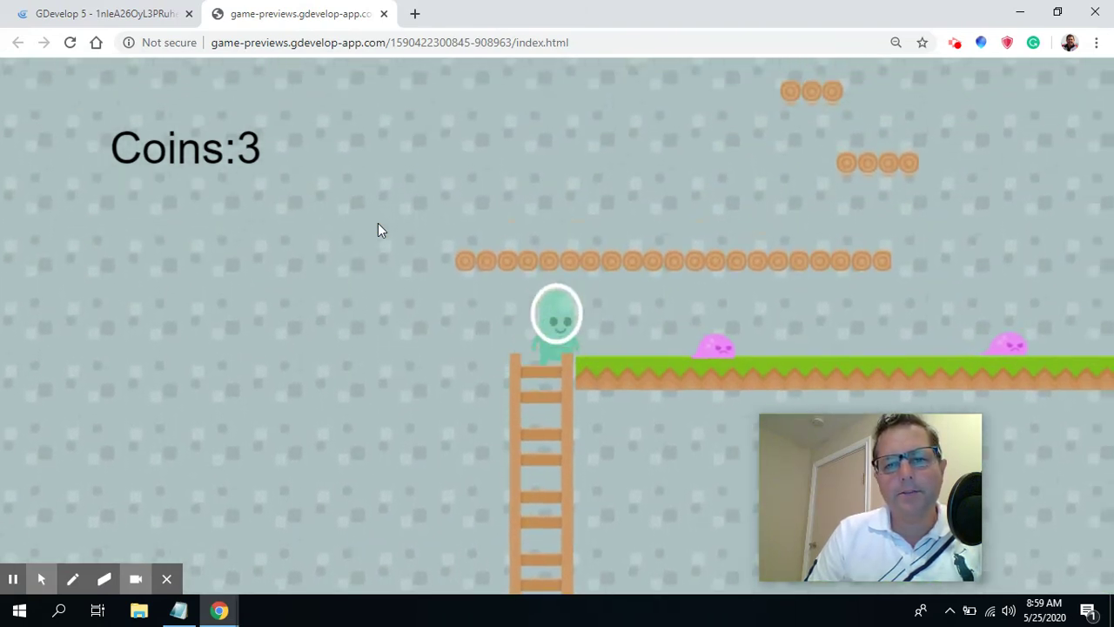
key("Right")
key("Left")
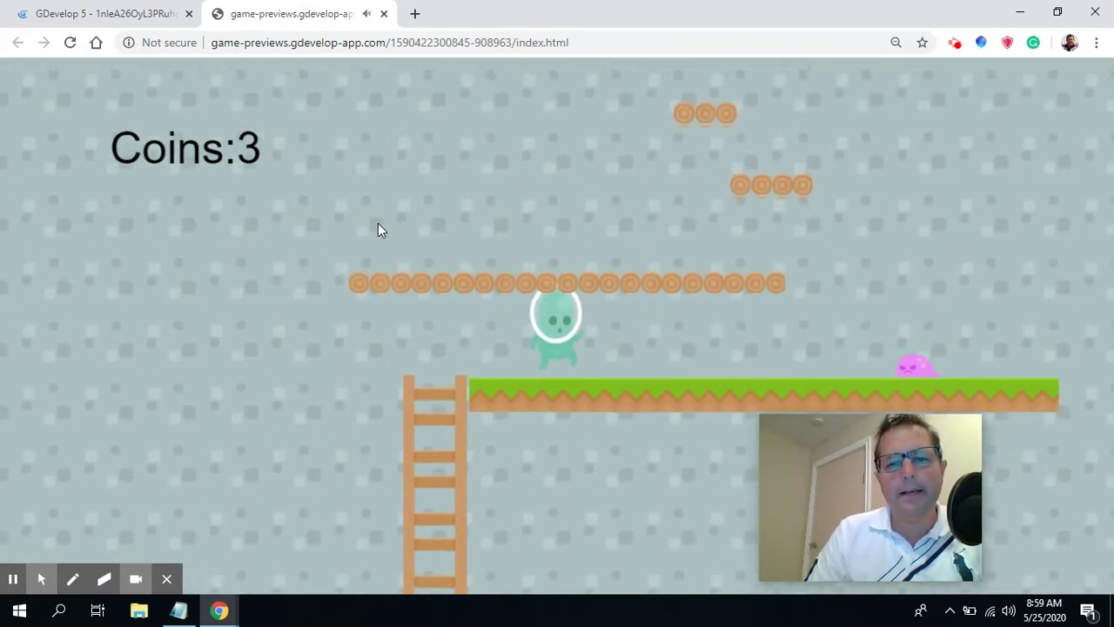
key("Right")
key("space")
key("space")
key("Right")
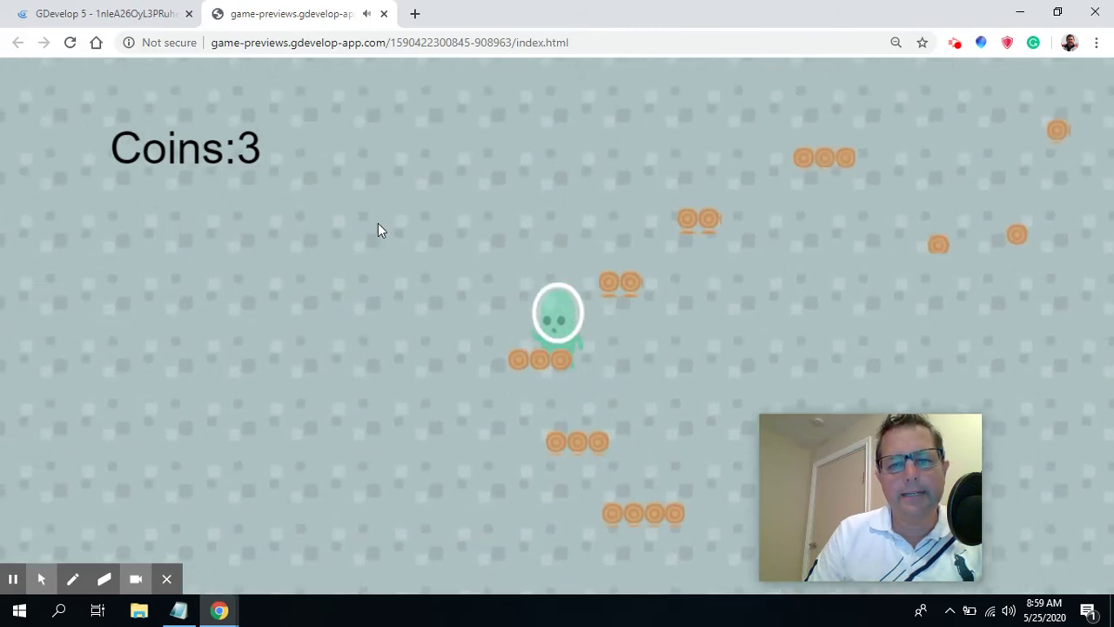
key("space")
key("Right")
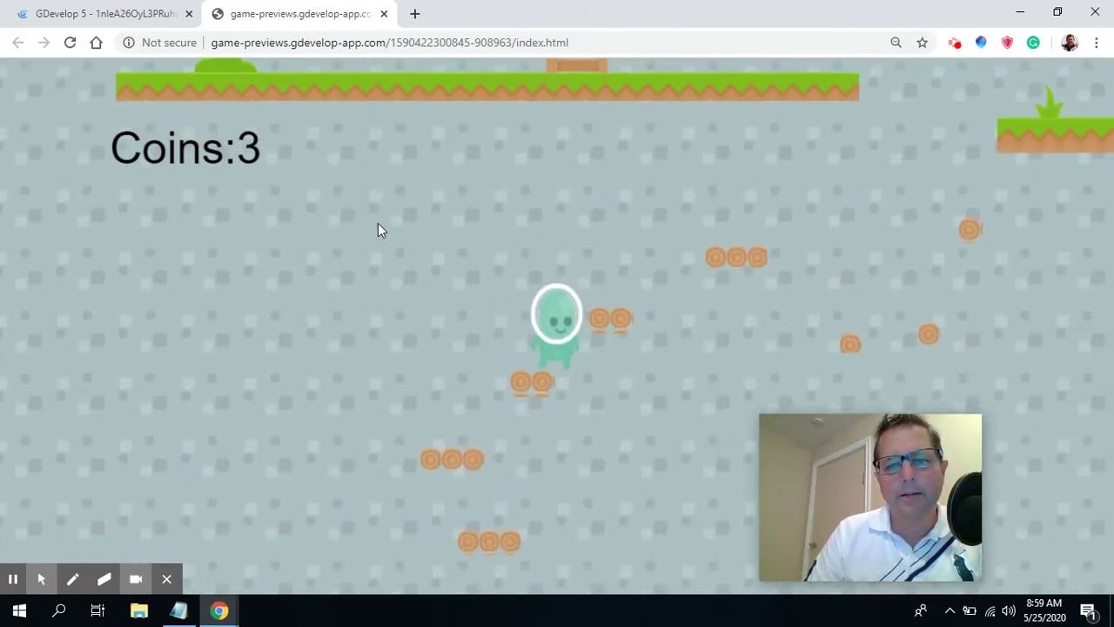
key("Right")
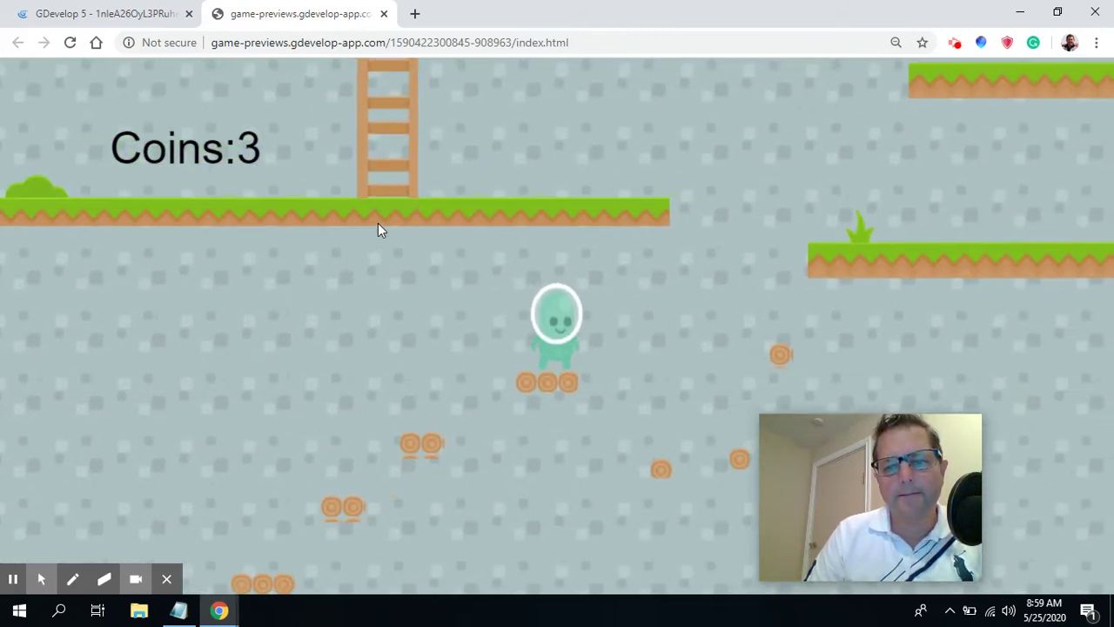
key("Right")
key("space")
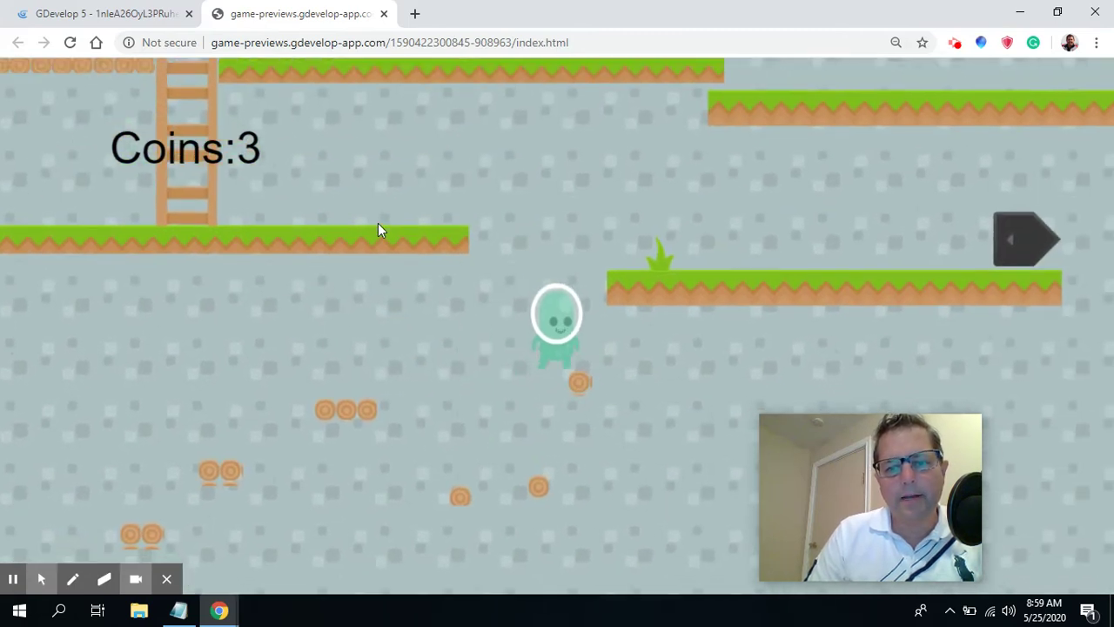
key("space")
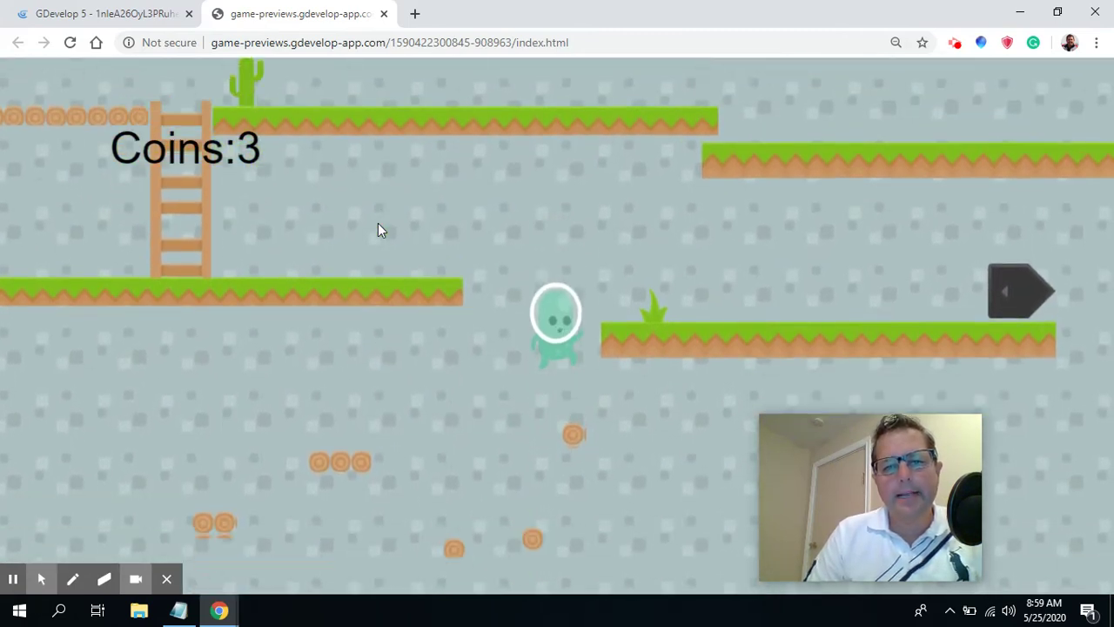
key("space")
key("space")
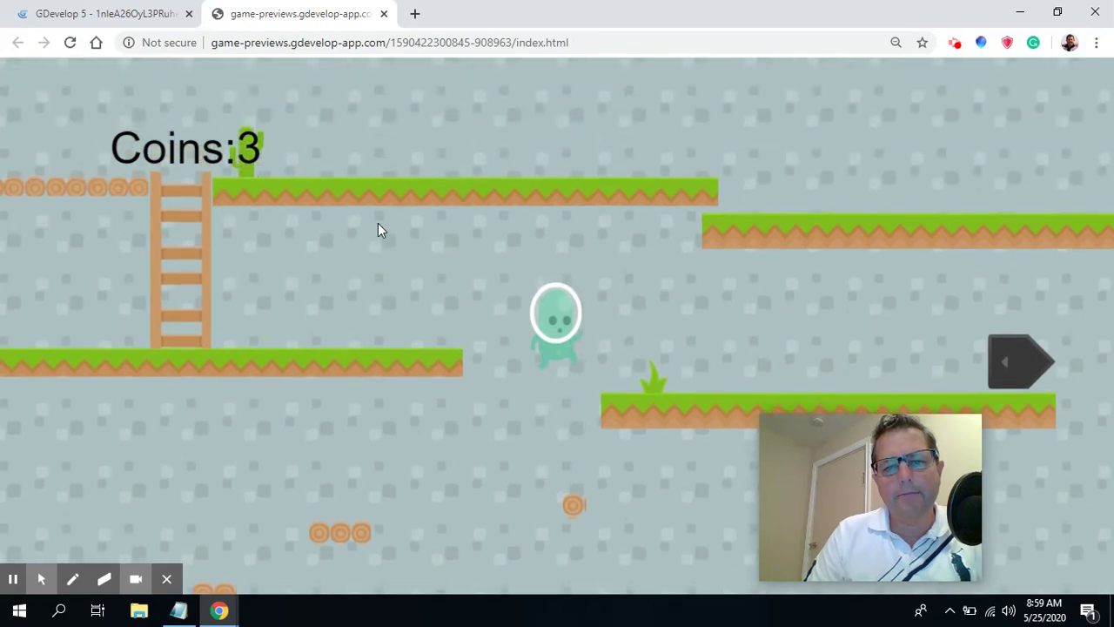
- Run left to the ladder, climb, and keep jumping upward until the counter shows Coins:3
key("Left")
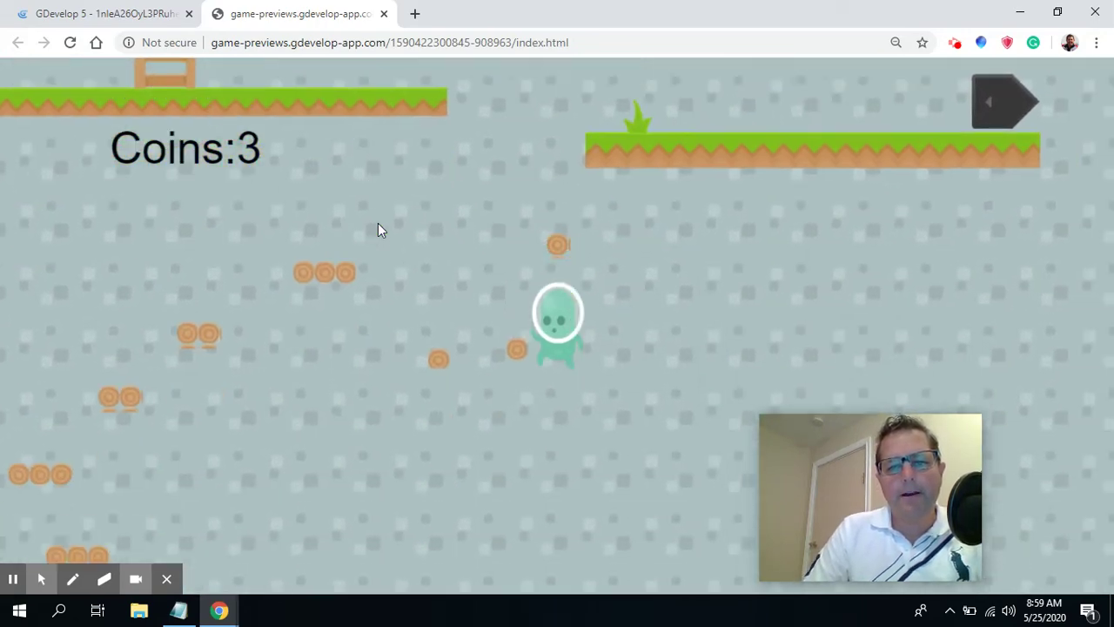
key("Left")
key("space")
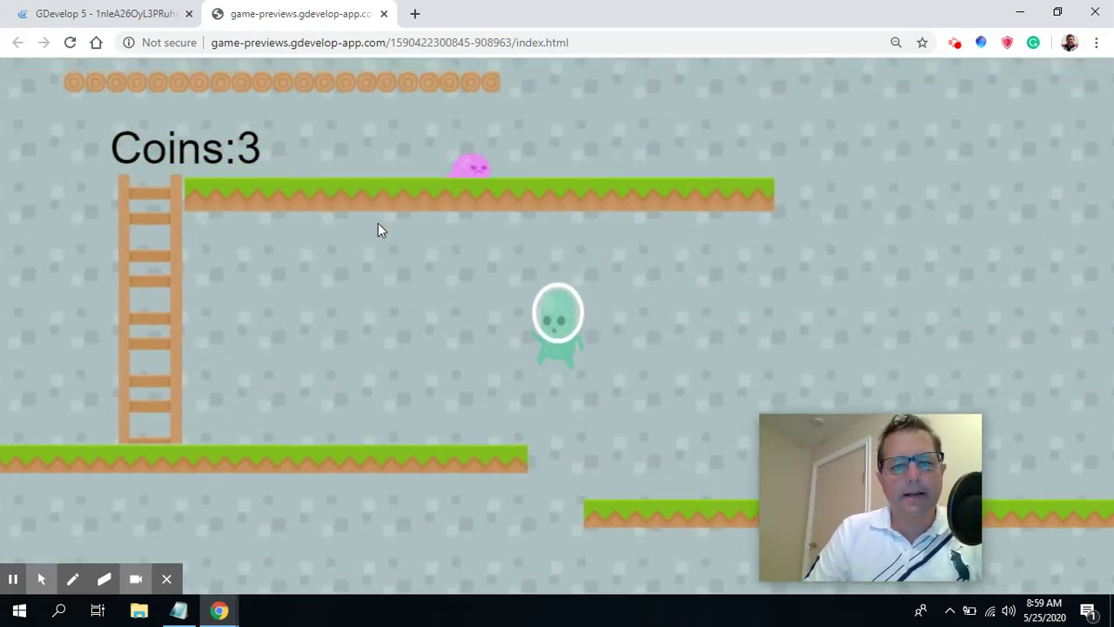
key("Left")
key("Up")
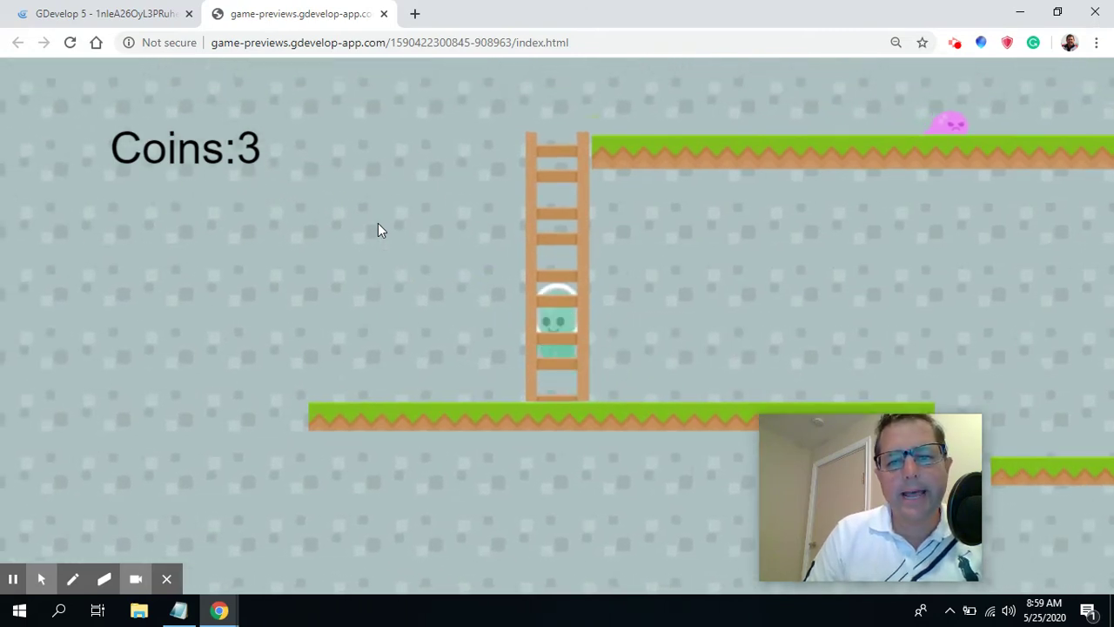
key("Up")
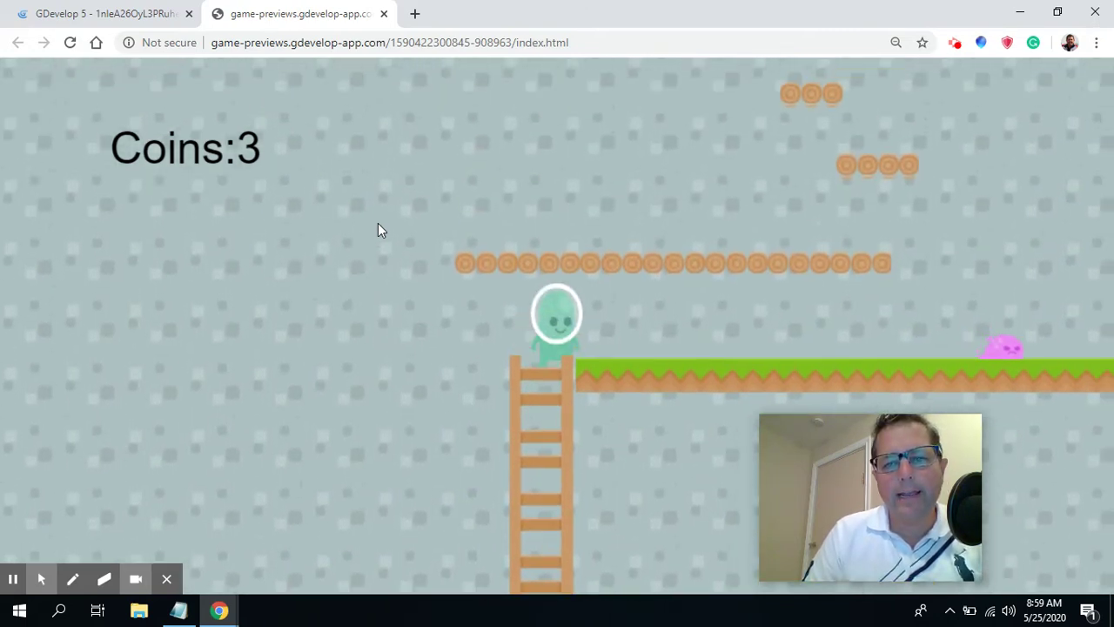
key("space")
key("Right")
key("space")
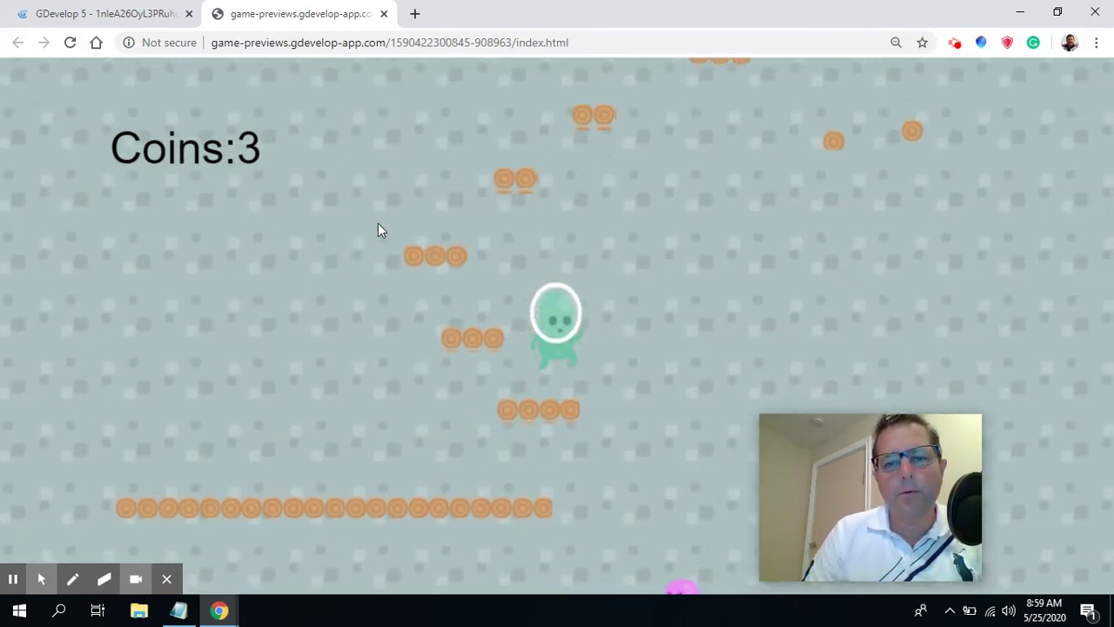
key("Left")
key("space")
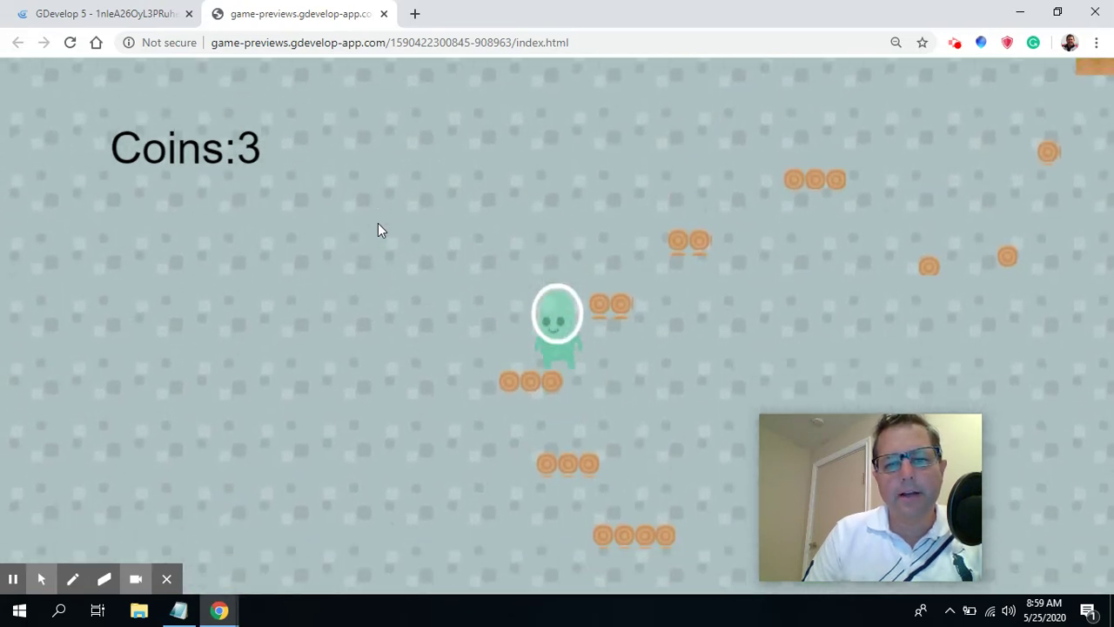
key("space")
key("Right")
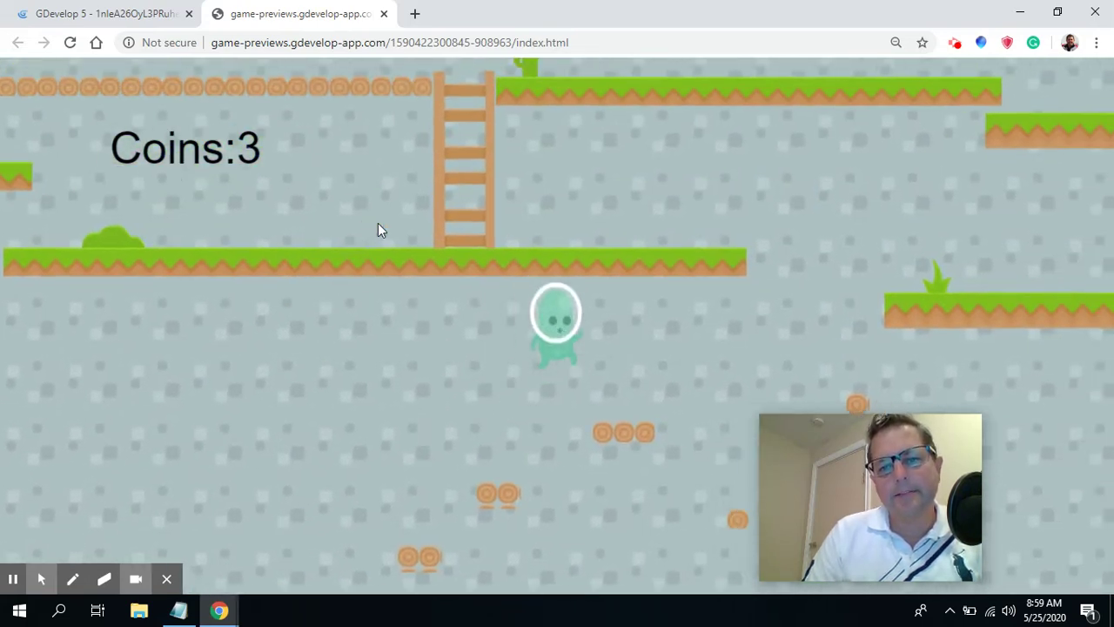
key("Right")
key("space")
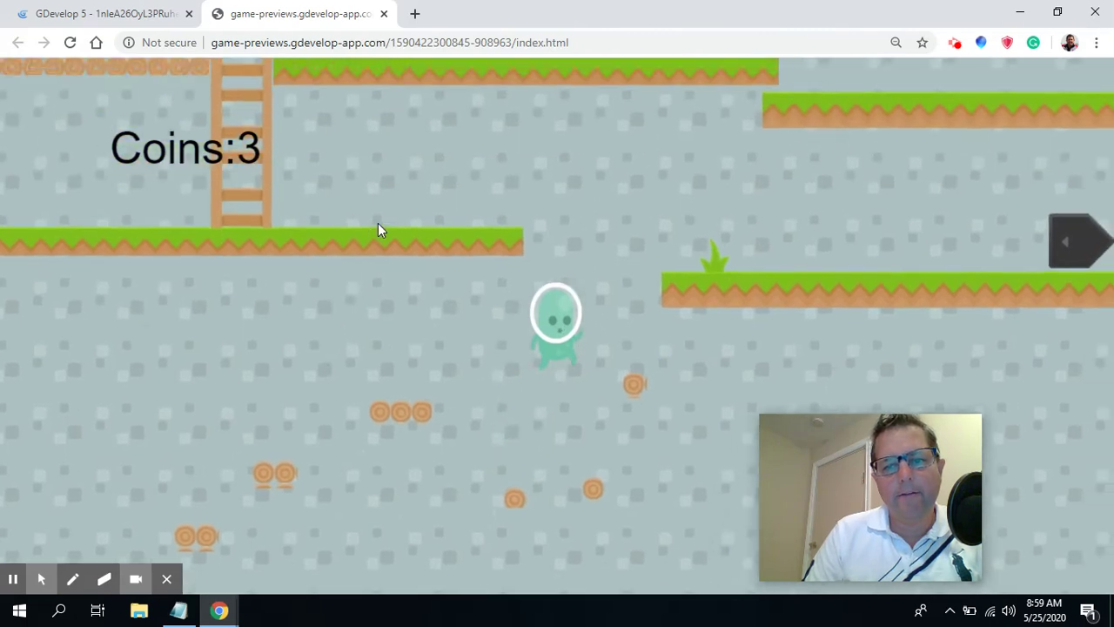
key("space")
key("Right")
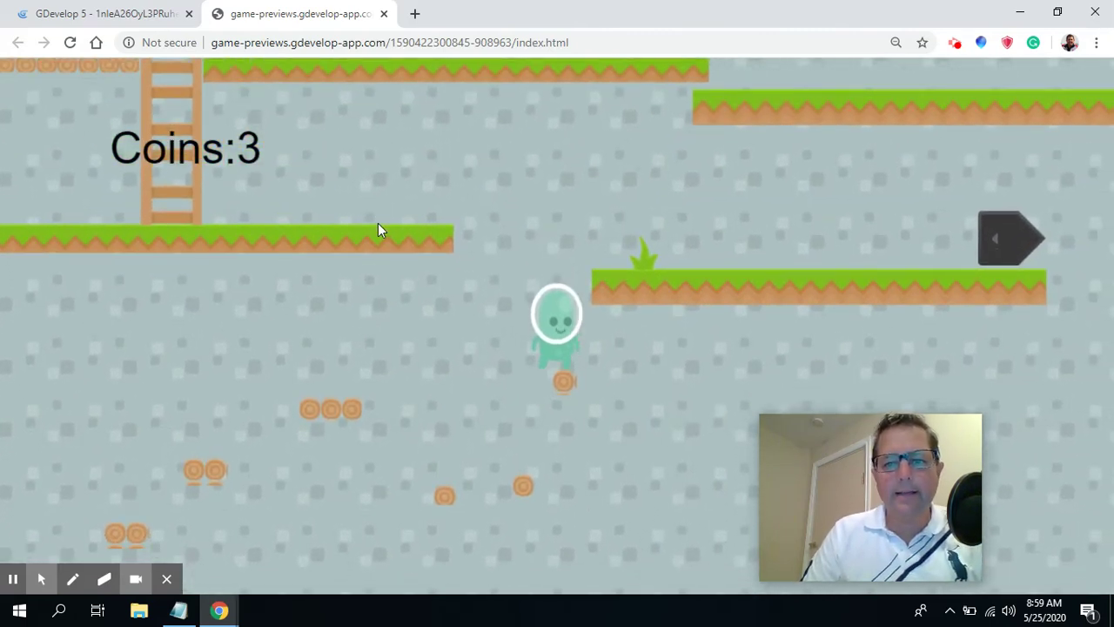
key("space")
key("space")
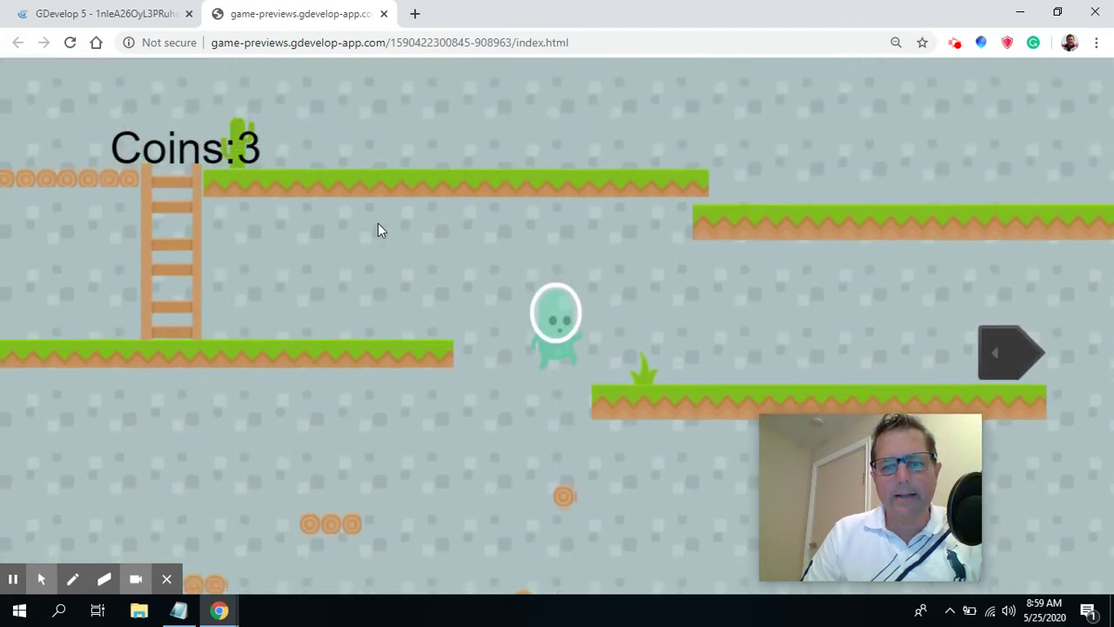
key("space")
key("Right")
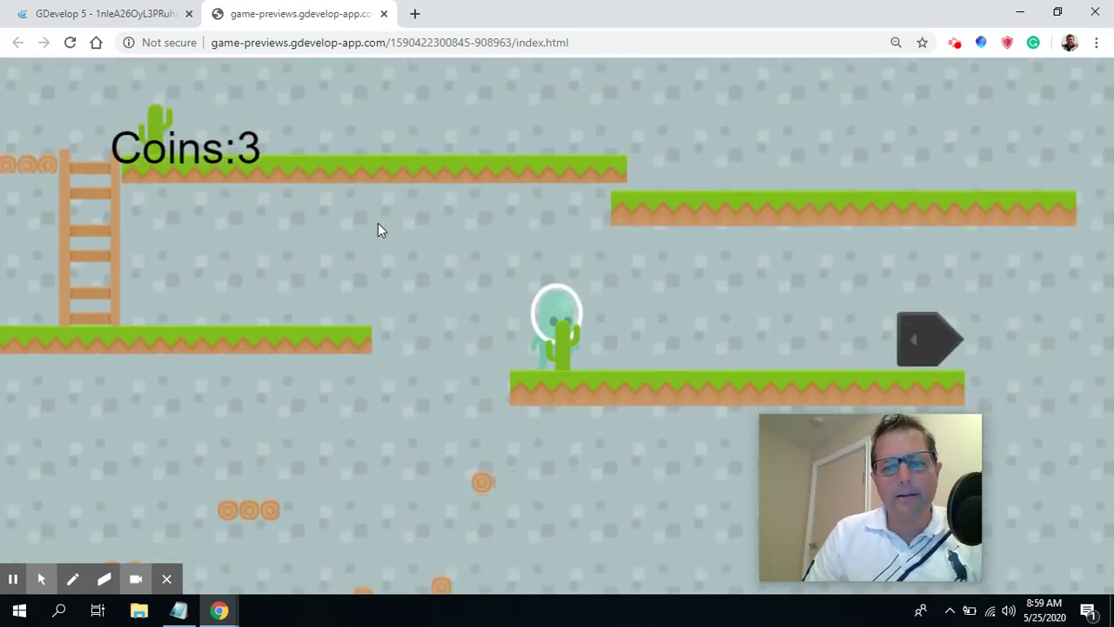
key("Left")
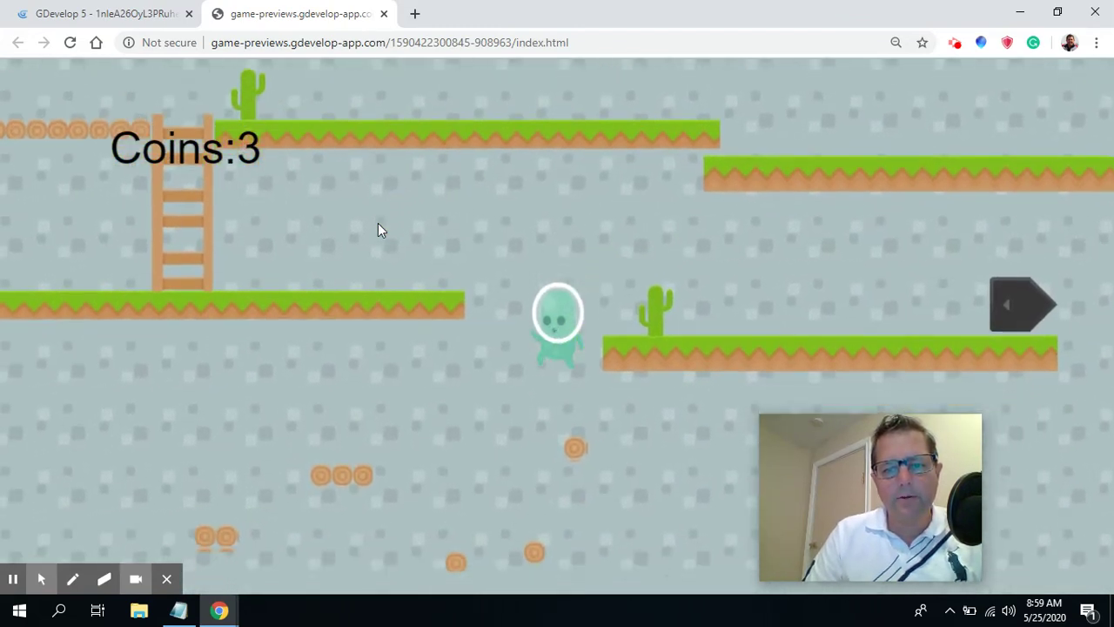
key("Right")
key("space")
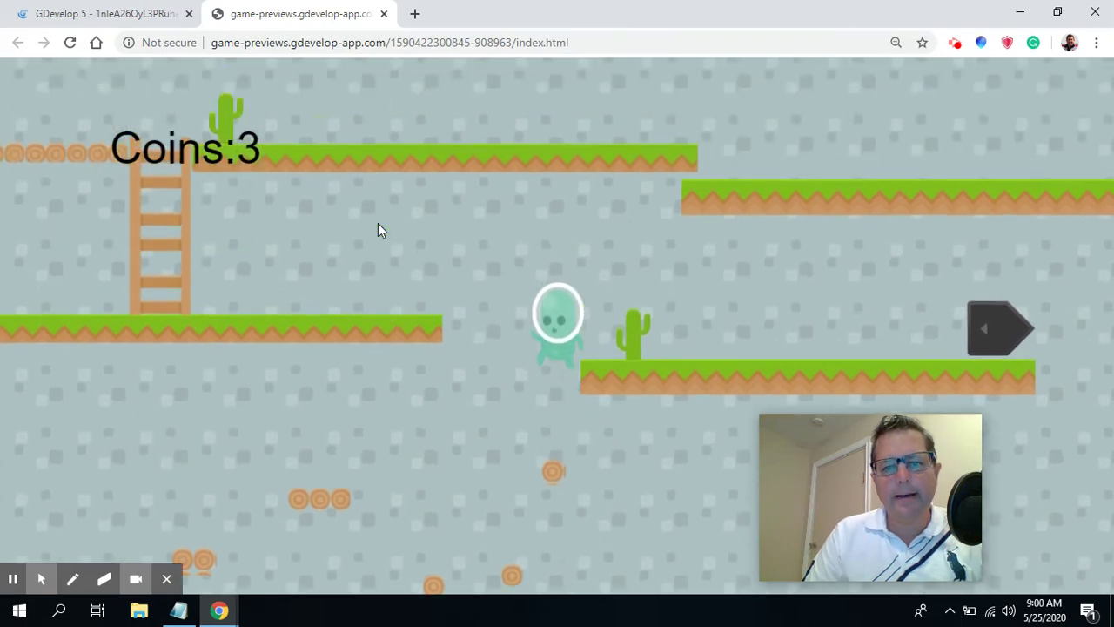
key("Left")
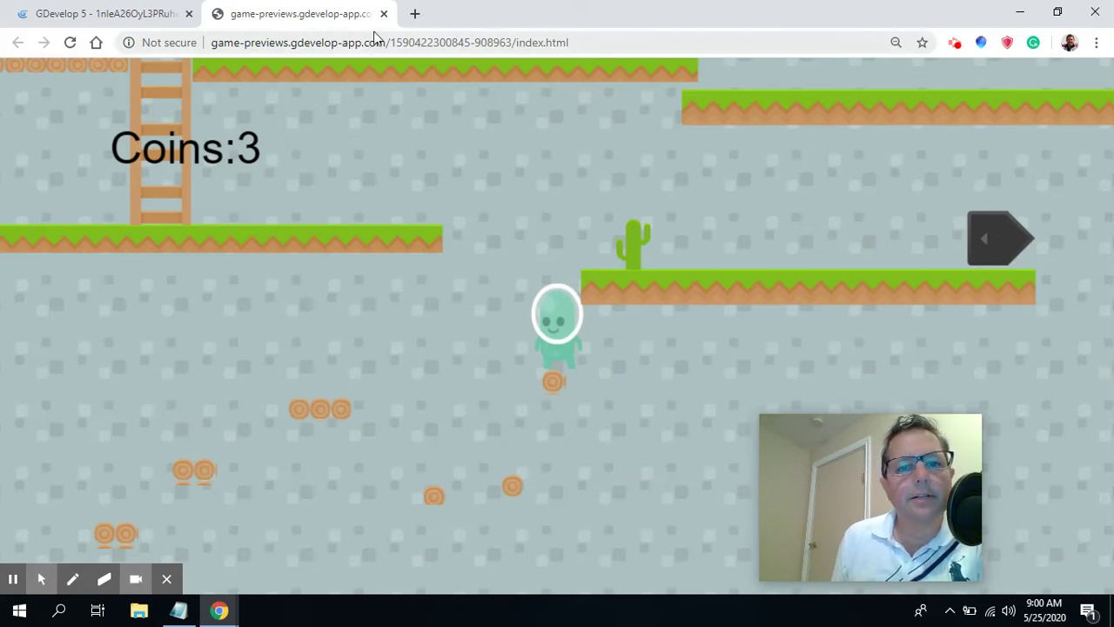
- Close the preview and move a bridge piece lower in the GameLevel1 scene layout
left_click(384, 13)
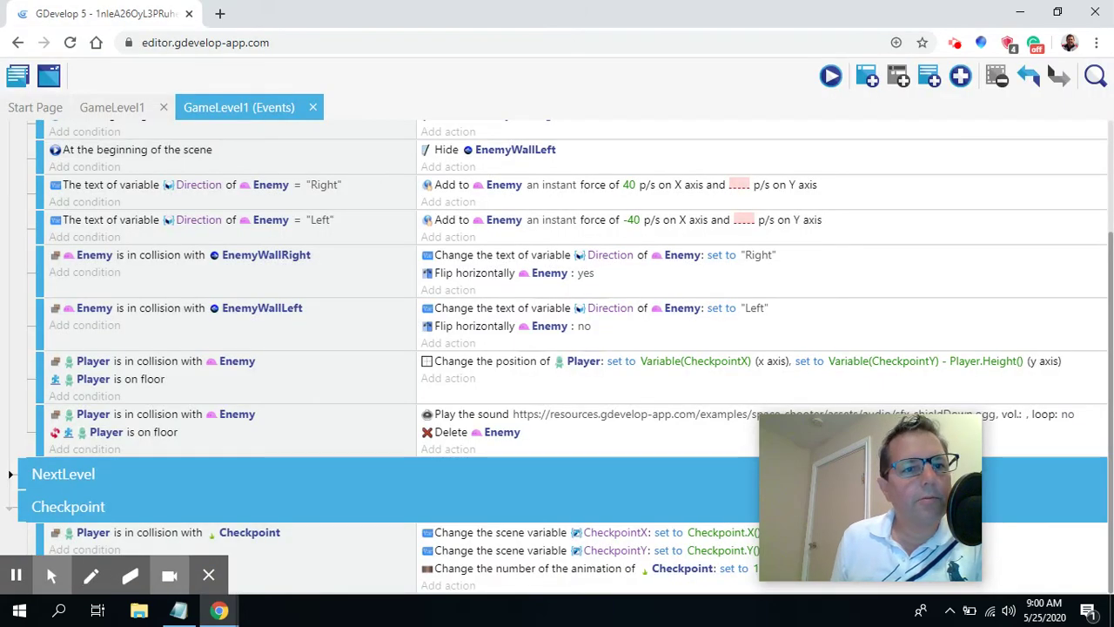
left_click(110, 113)
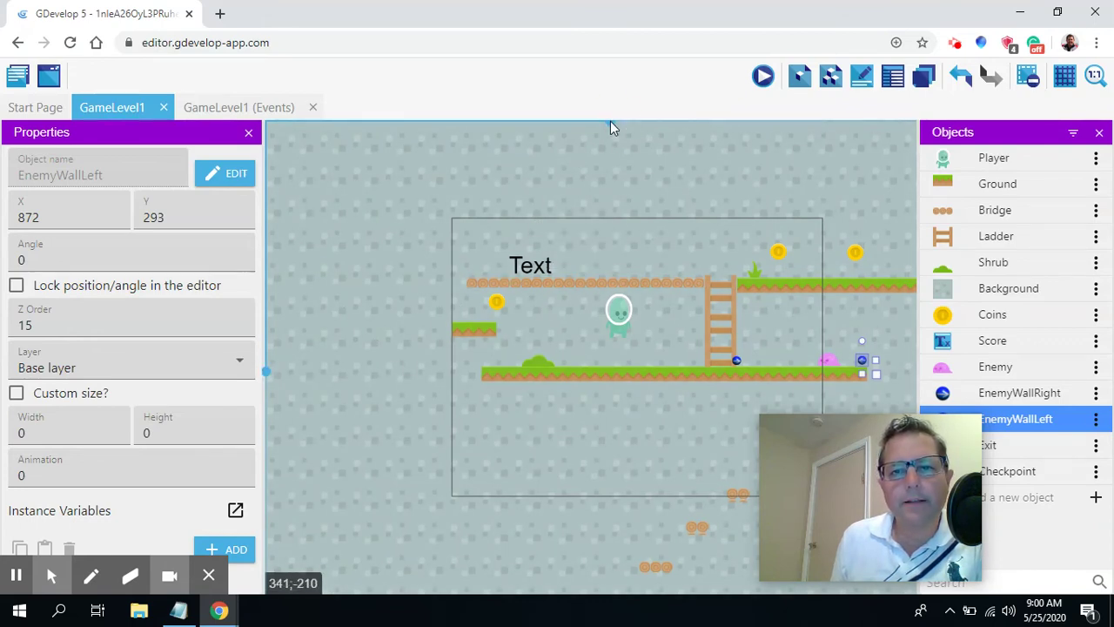
left_click_drag(610, 121, 656, 121)
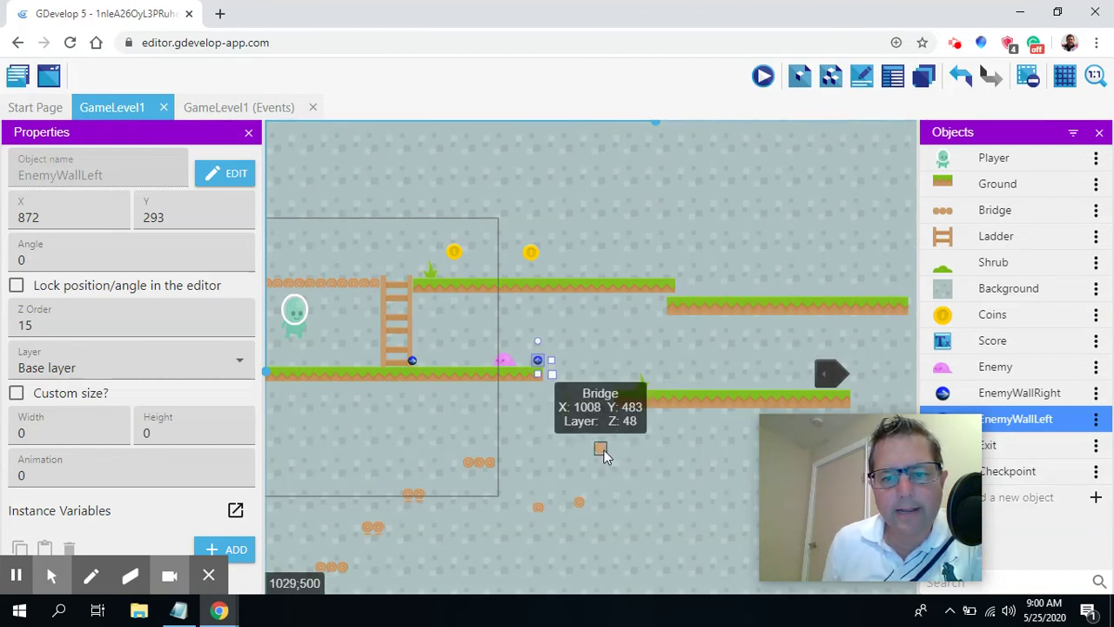
left_click_drag(602, 449, 606, 465)
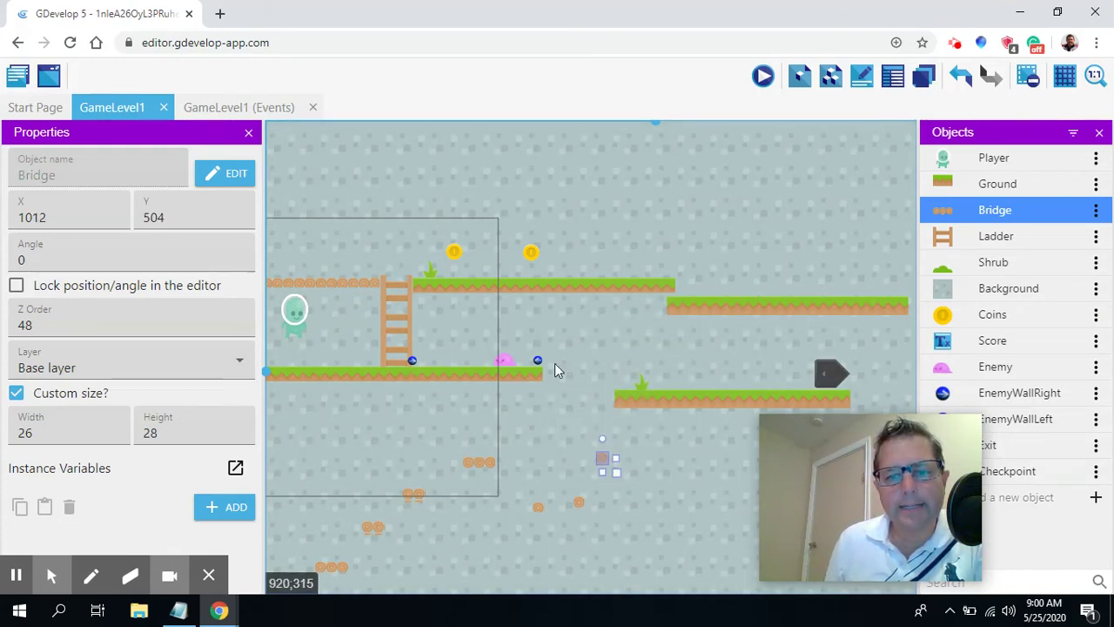
- Nudge another loose bridge piece left below the level, then return to the events sheet
left_click(578, 504)
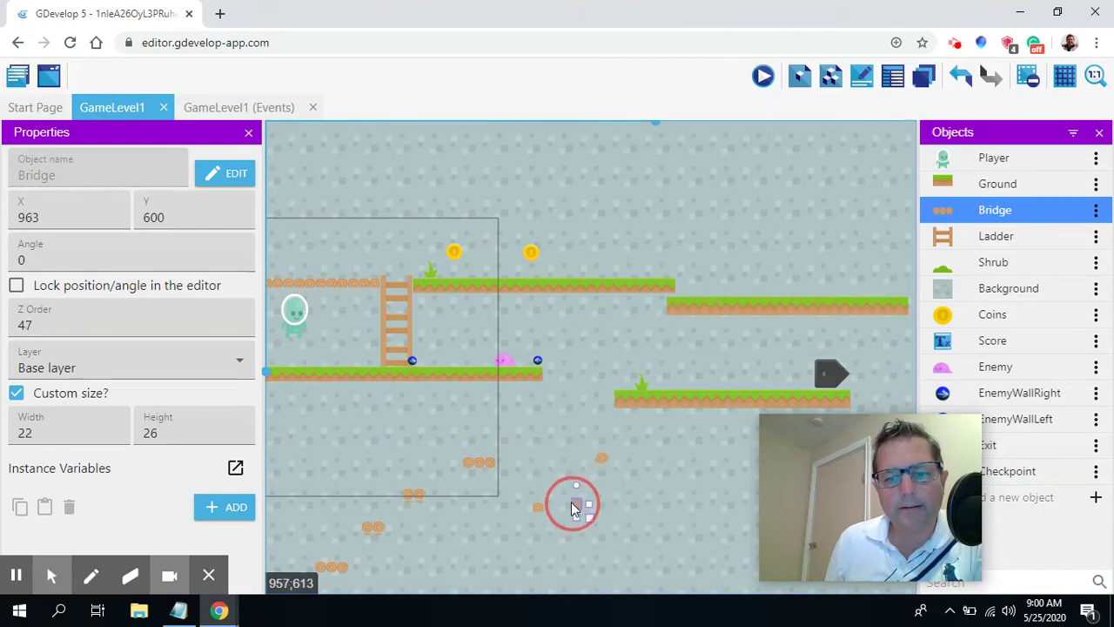
left_click_drag(575, 509, 523, 512)
left_click(538, 508)
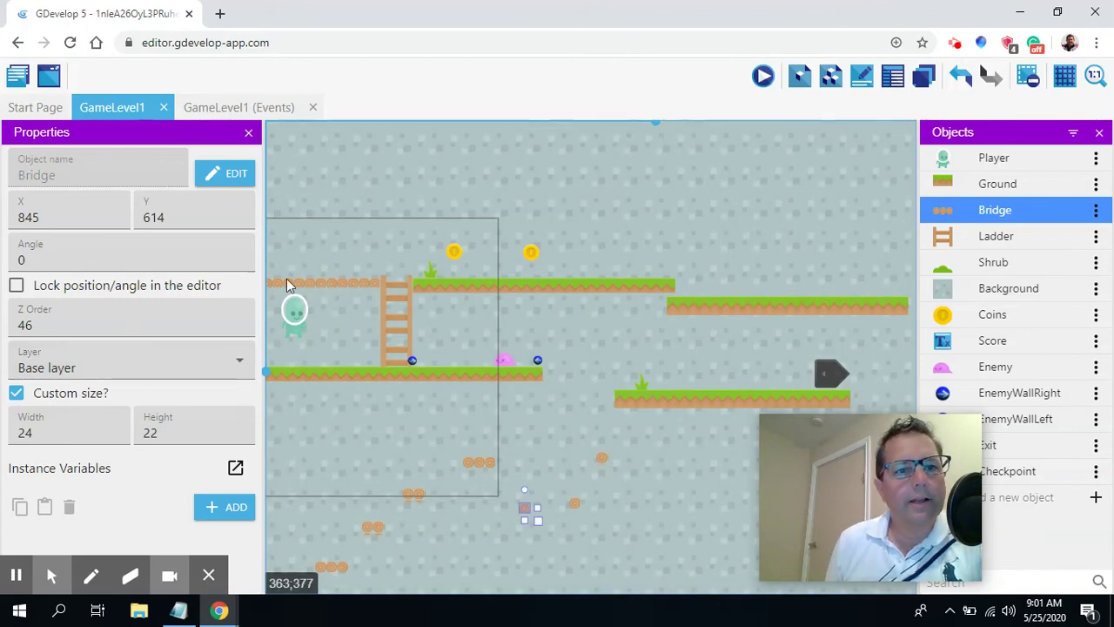
left_click(224, 102)
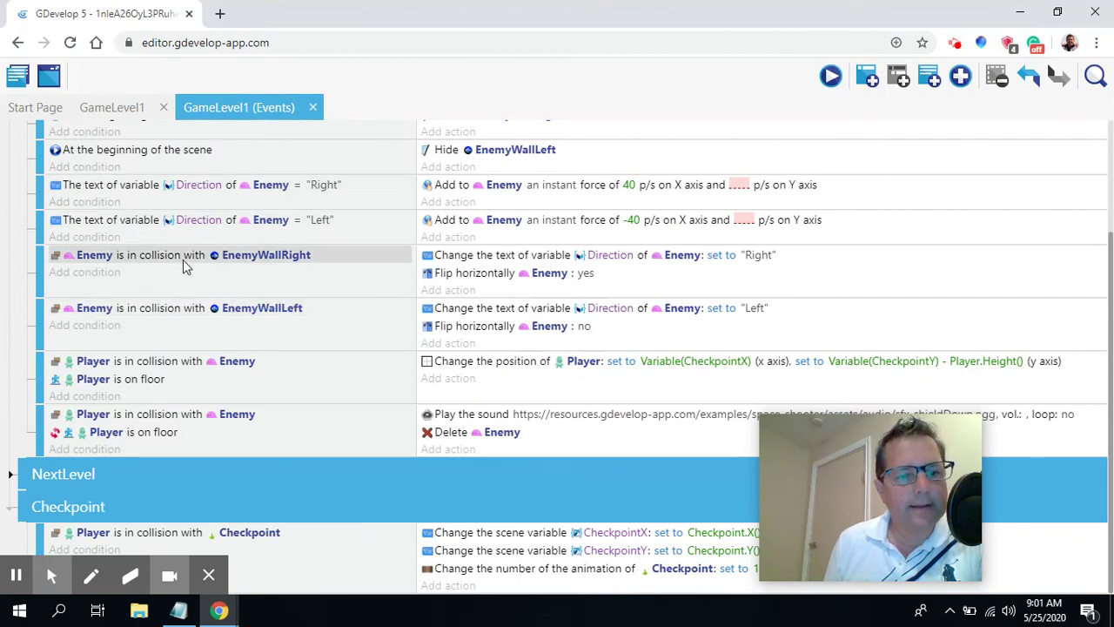
- Collapse the Enemy and Checkpoint event groups
scroll(184, 265, "up", 3)
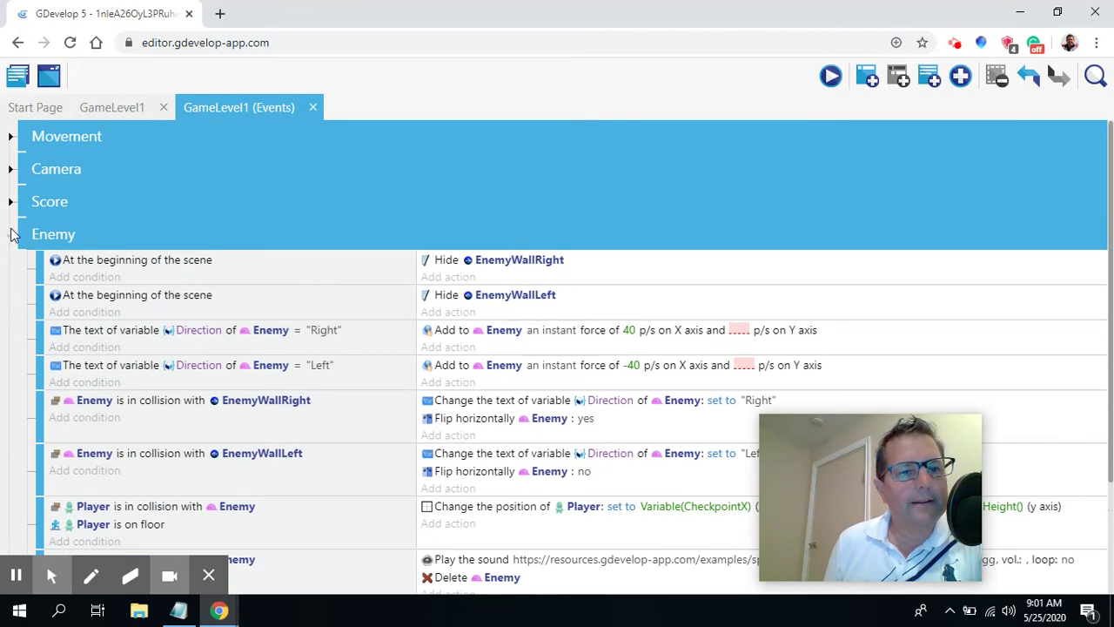
left_click(11, 234)
left_click(10, 299)
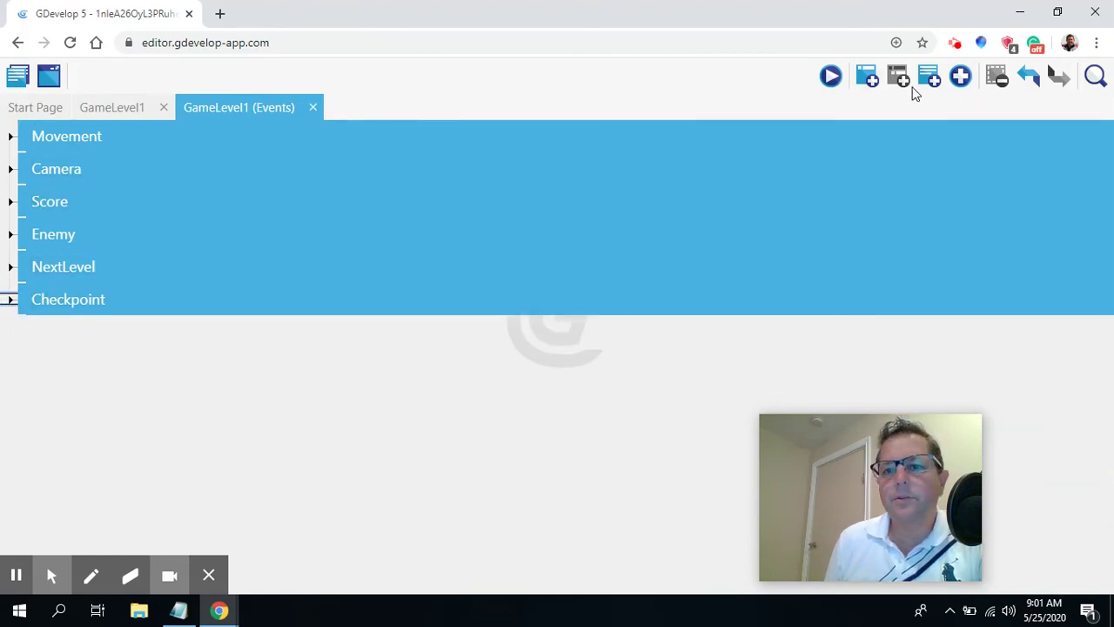
- Add a new empty event at the end with the condition 'At the beginning of the scene'
left_click(868, 80)
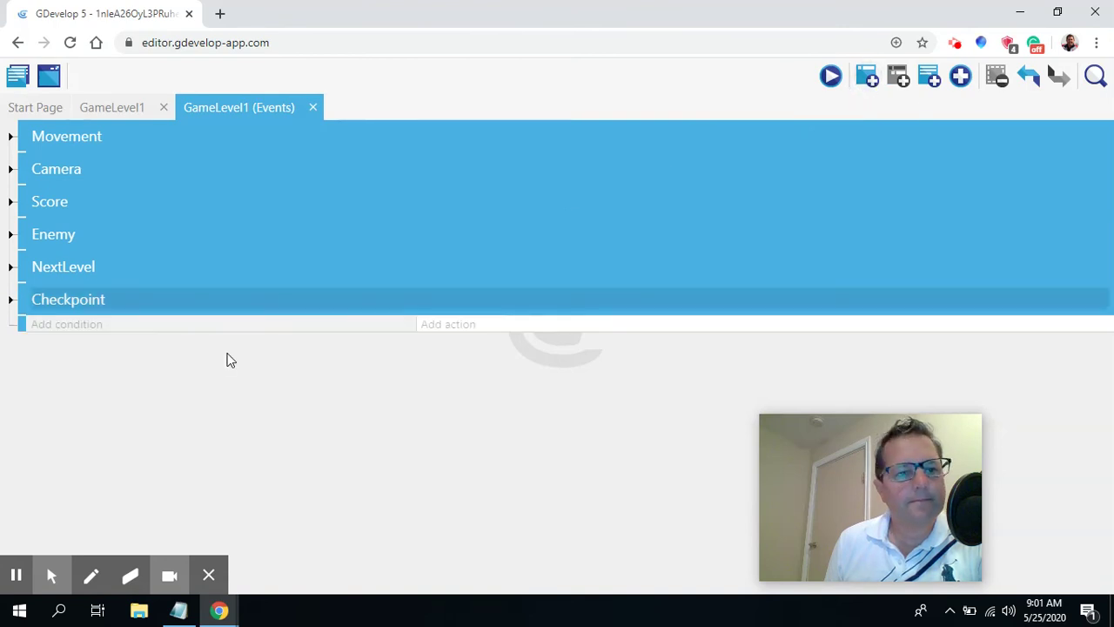
left_click(72, 331)
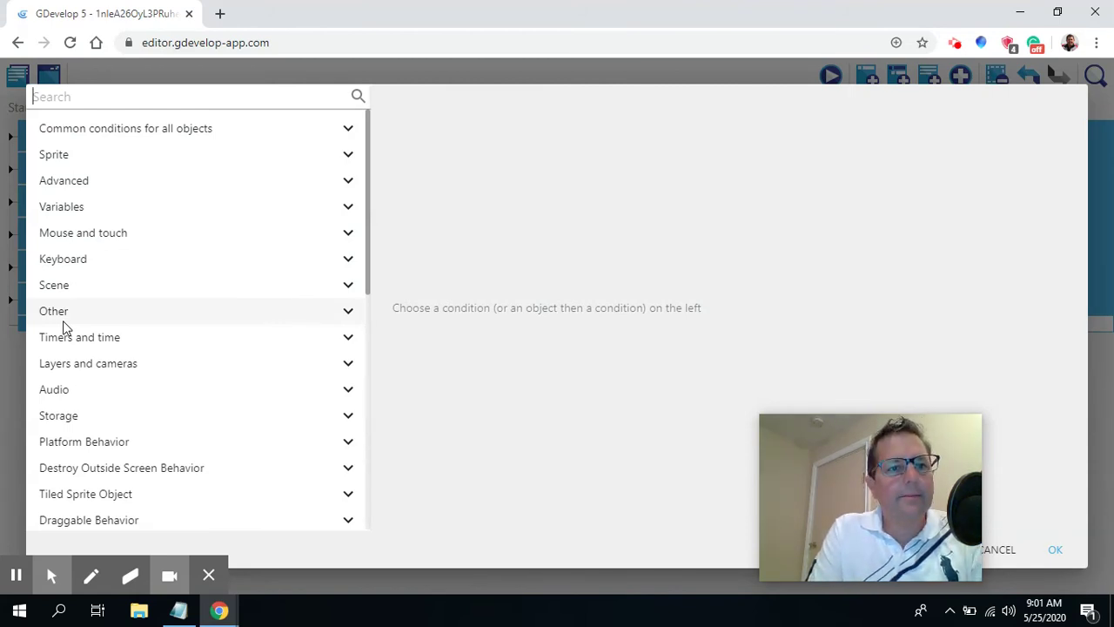
type("at t")
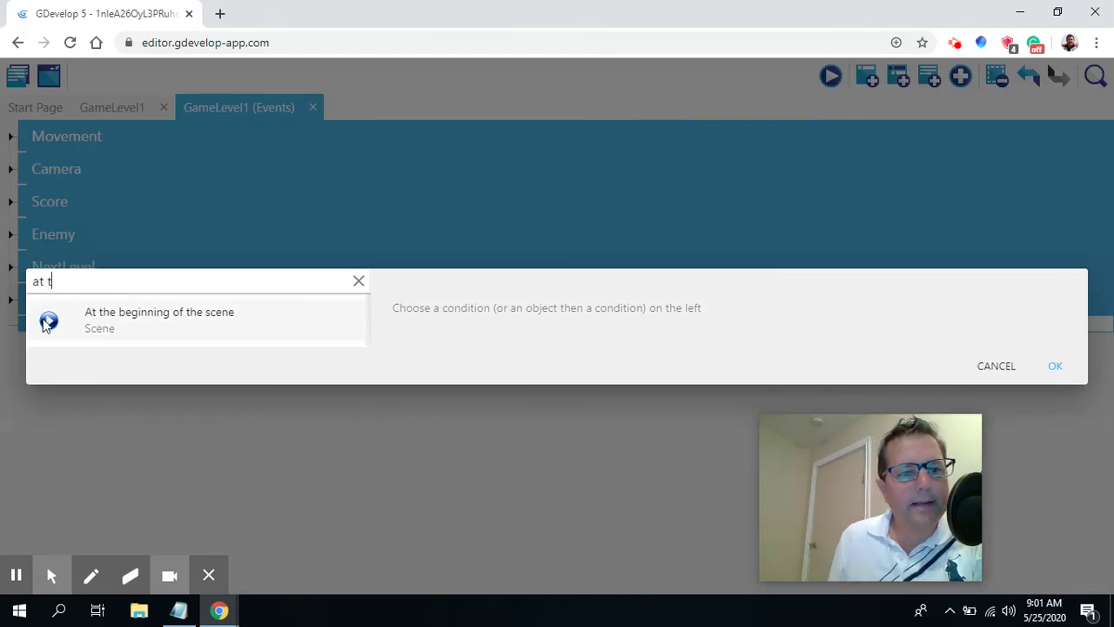
left_click(137, 316)
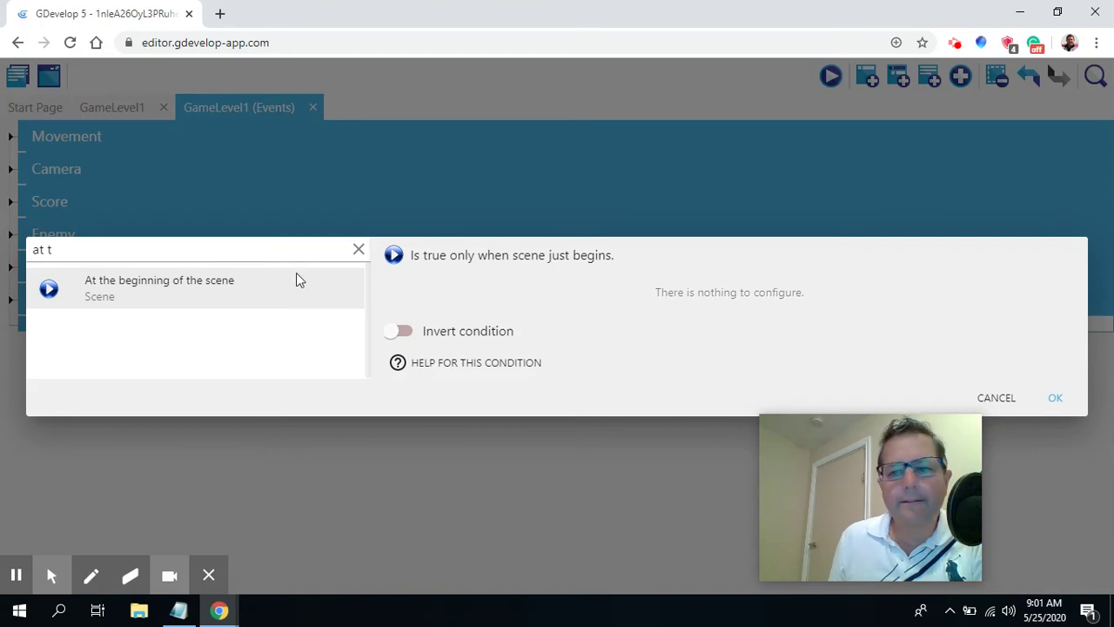
left_click(1055, 399)
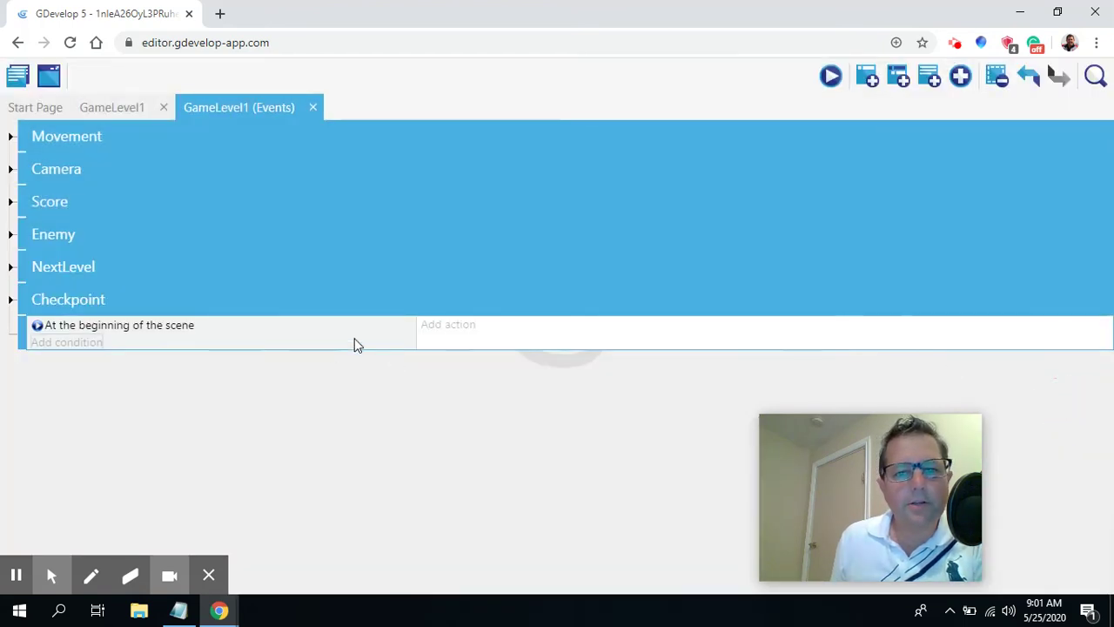
left_click(445, 325)
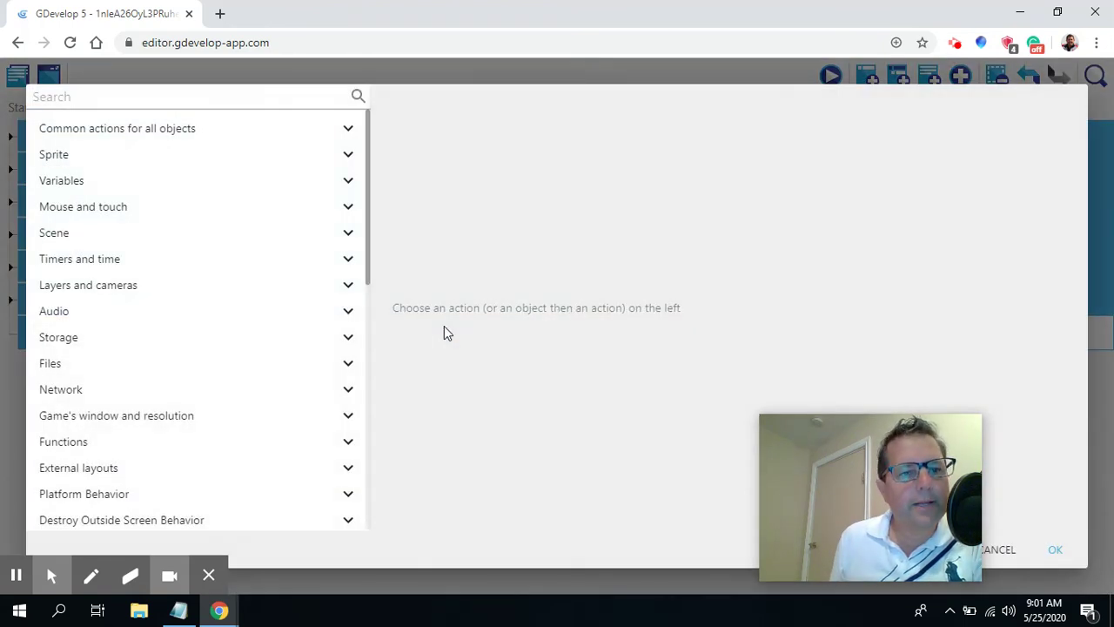
type("pl")
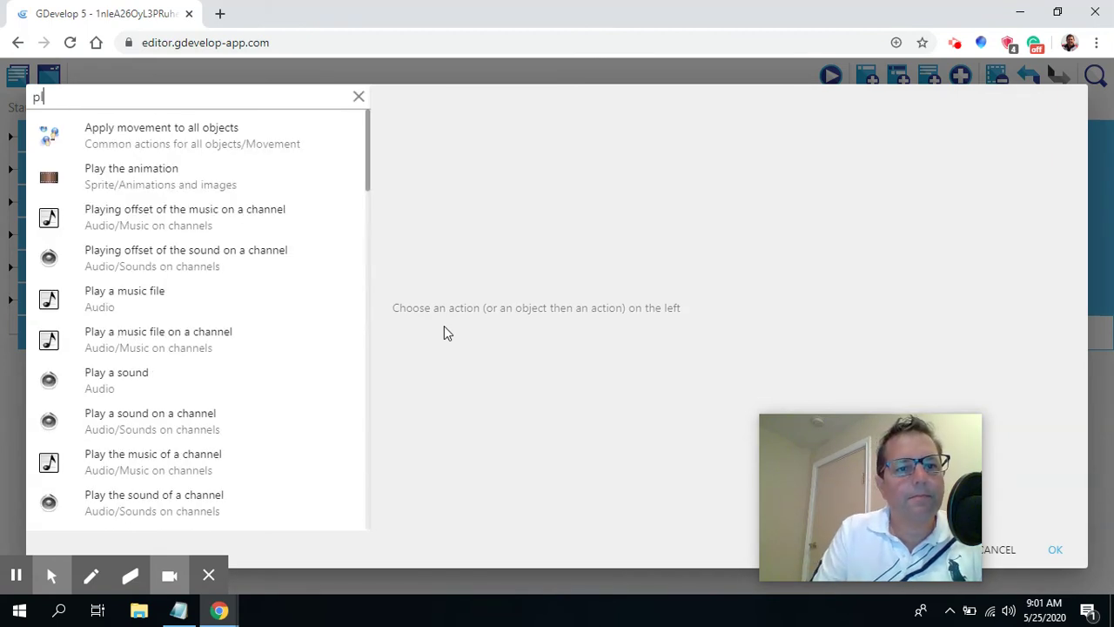
type("ay")
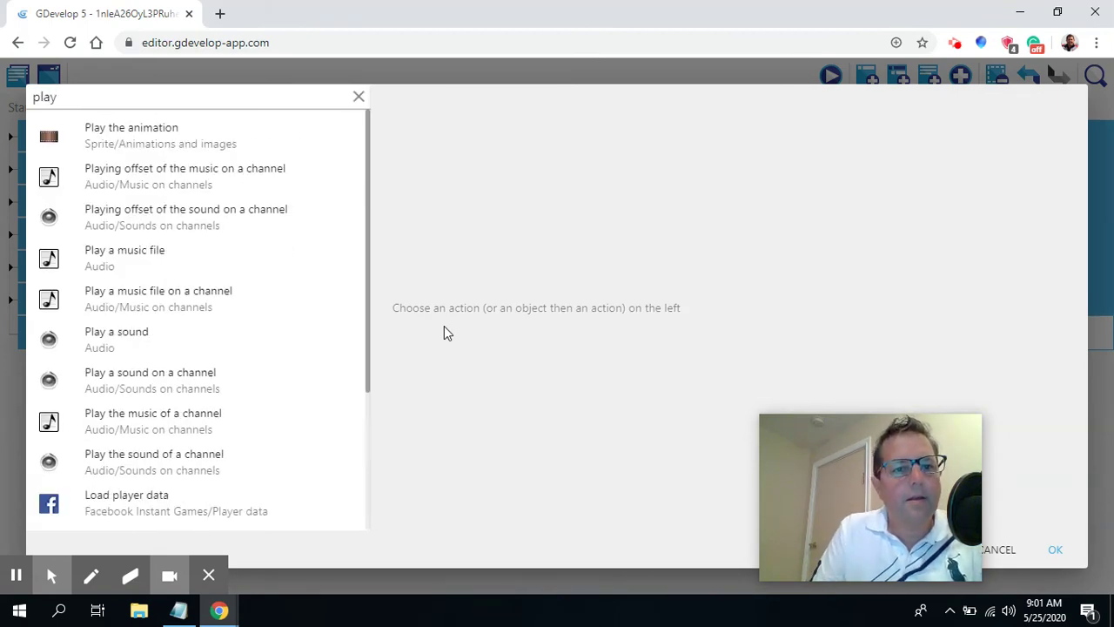
left_click(101, 261)
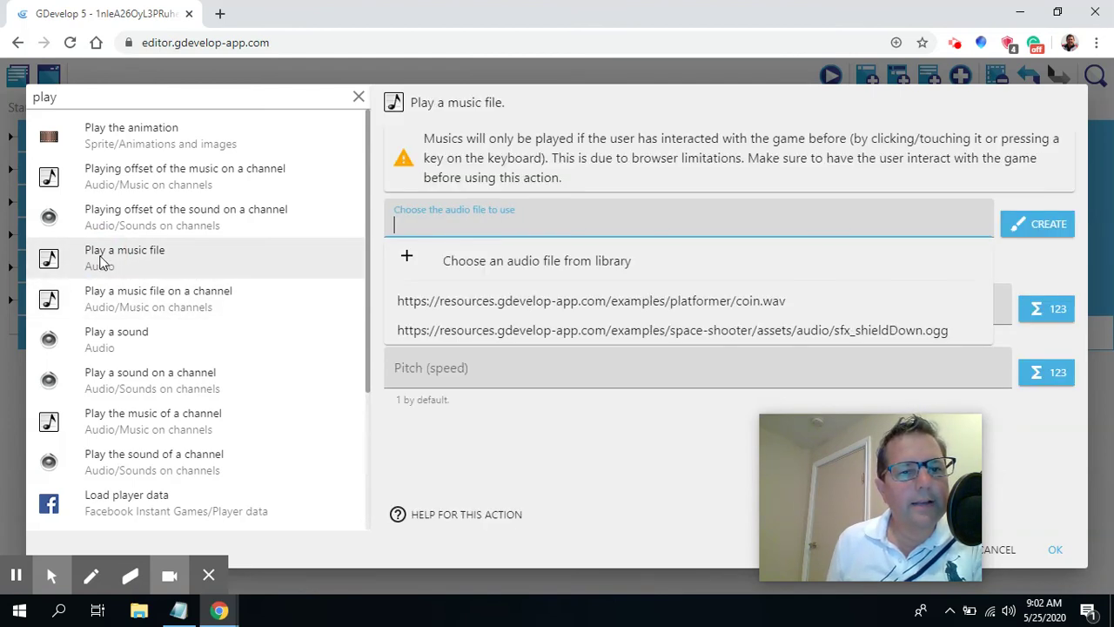
left_click(487, 261)
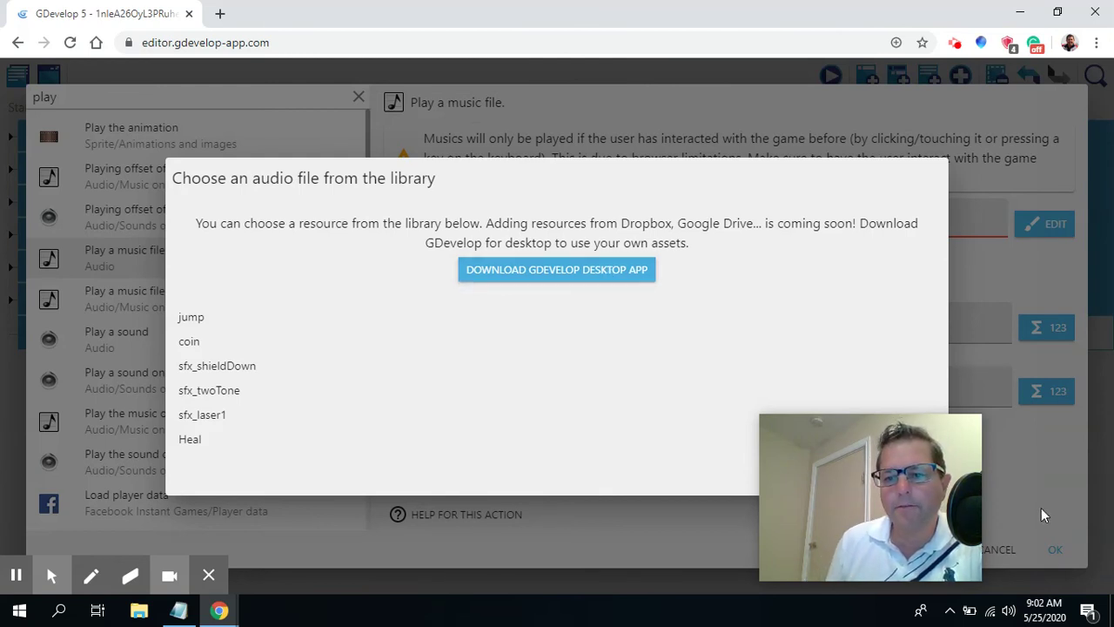
mouse_move(849, 440)
left_click_drag(850, 440, 1016, 475)
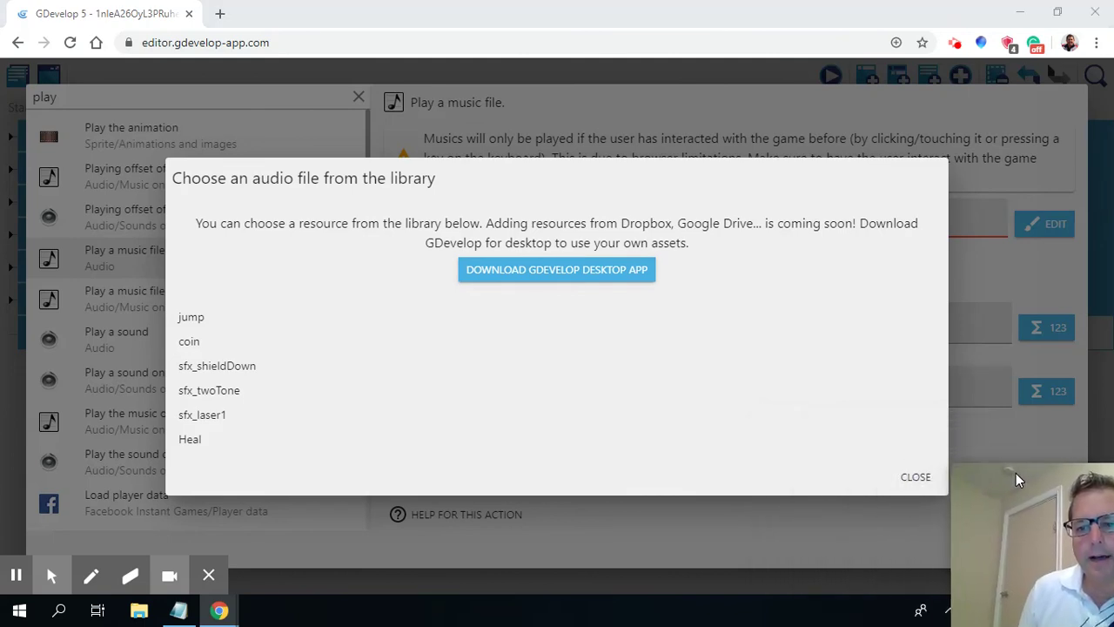
left_click(915, 484)
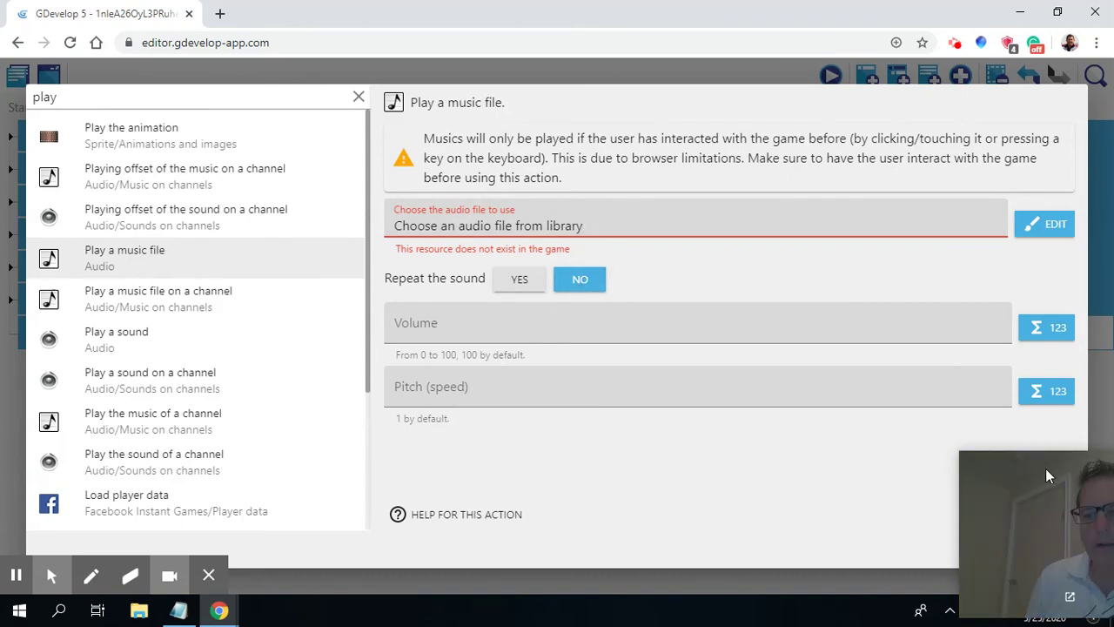
left_click_drag(1044, 468, 640, 419)
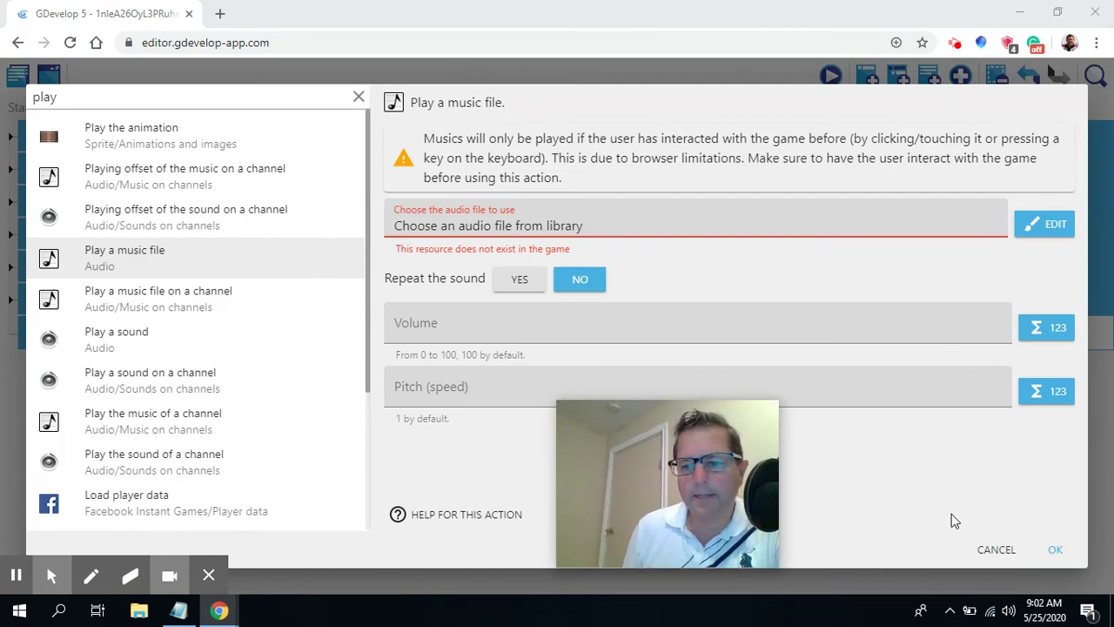
left_click(993, 547)
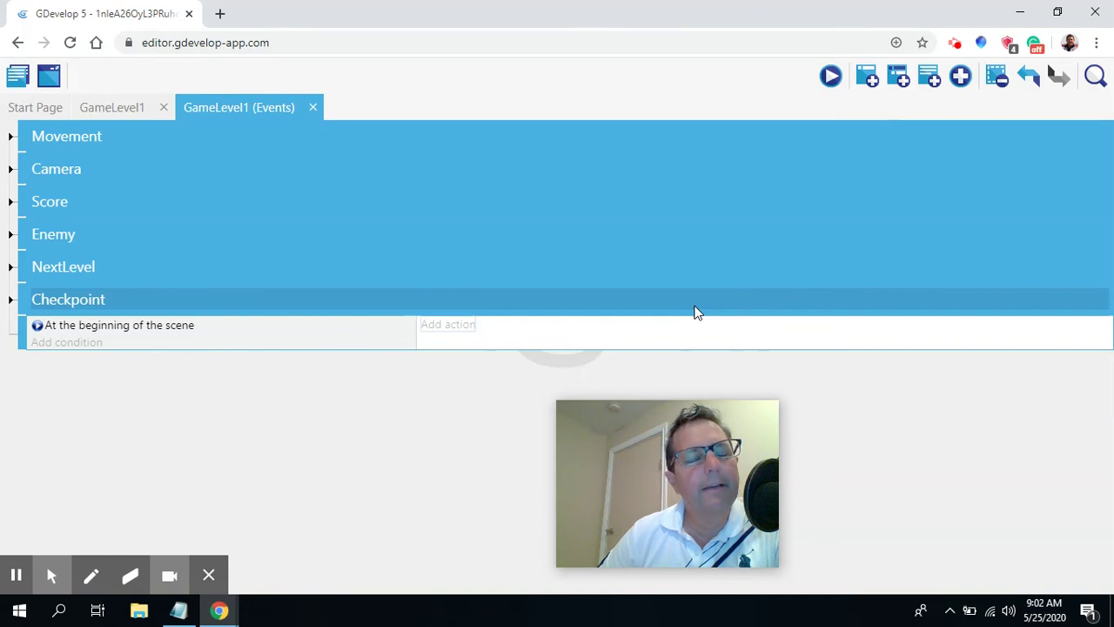
- Delete the 'At the beginning of the scene' condition from the last event
left_click(234, 331)
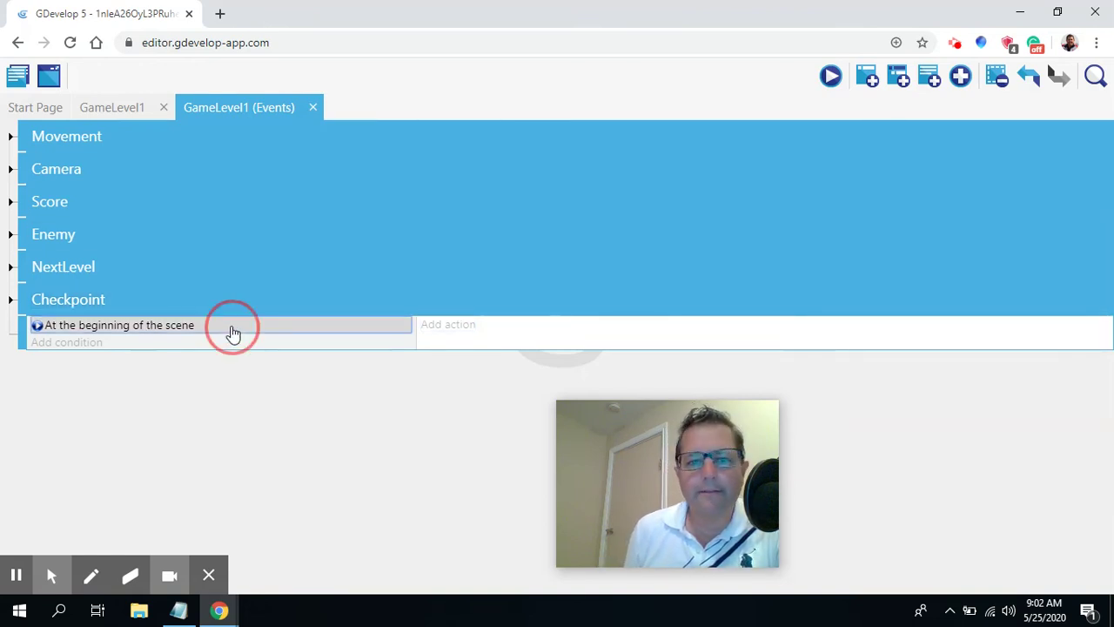
right_click(219, 327)
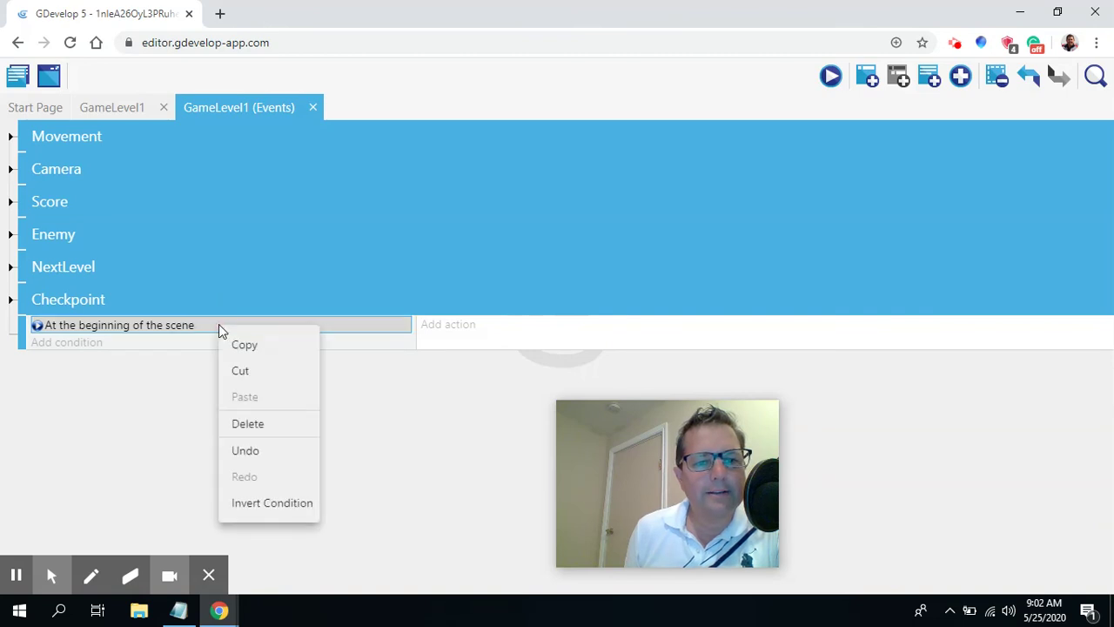
left_click(250, 426)
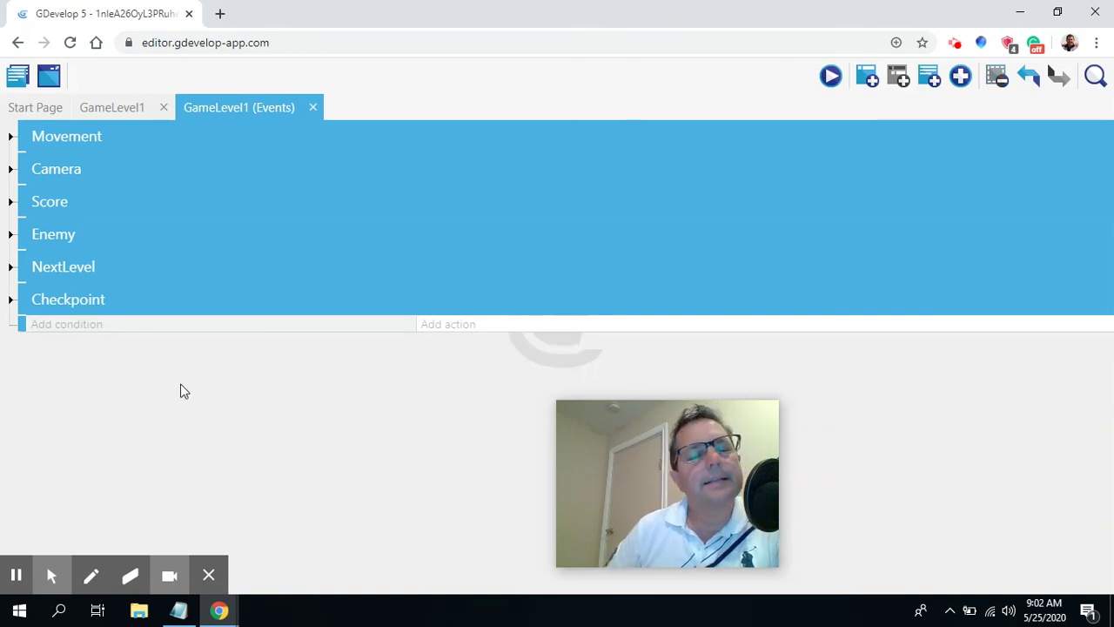